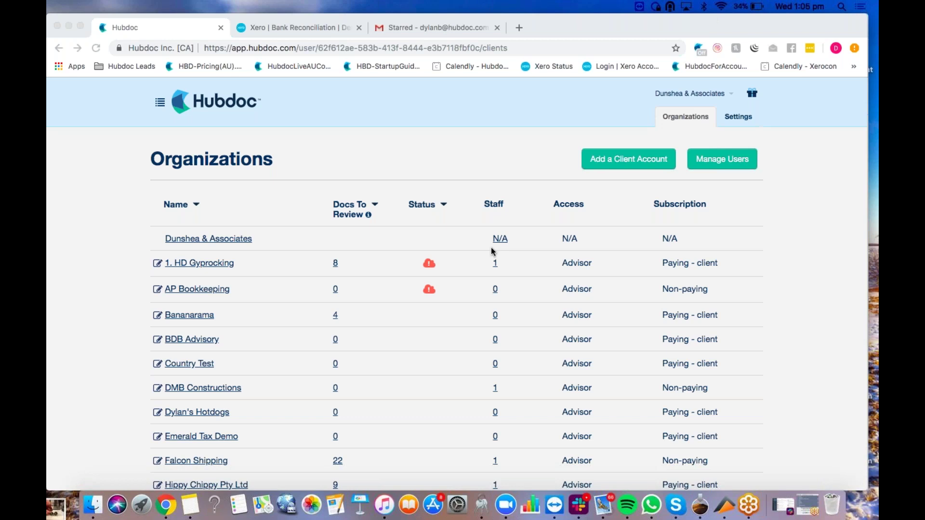
Step: Open a blank Client Information form from Add a Client Account on the Organizations page
{"action": "left_click", "coordinate": [617, 162]}
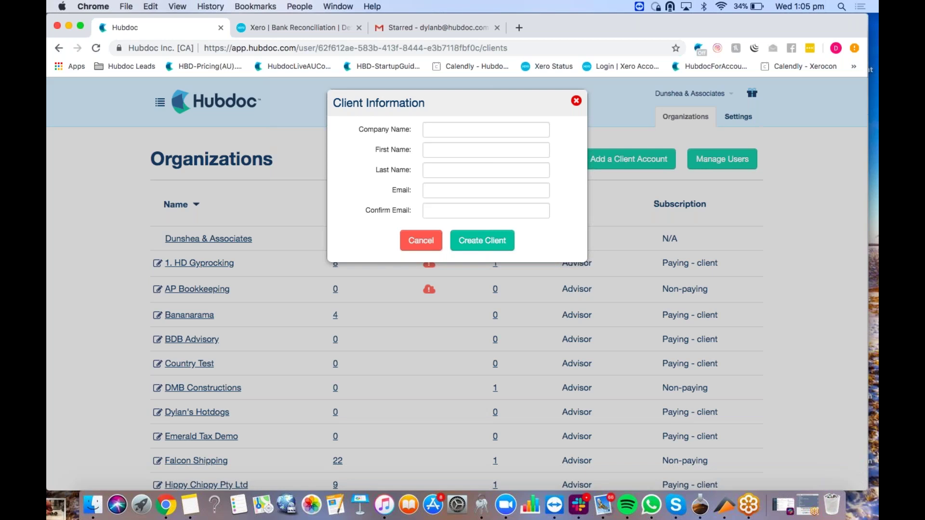
Step: Fill the Email field with a sample address and replace its domain with fakeemail.com
{"action": "left_click", "coordinate": [531, 191]}
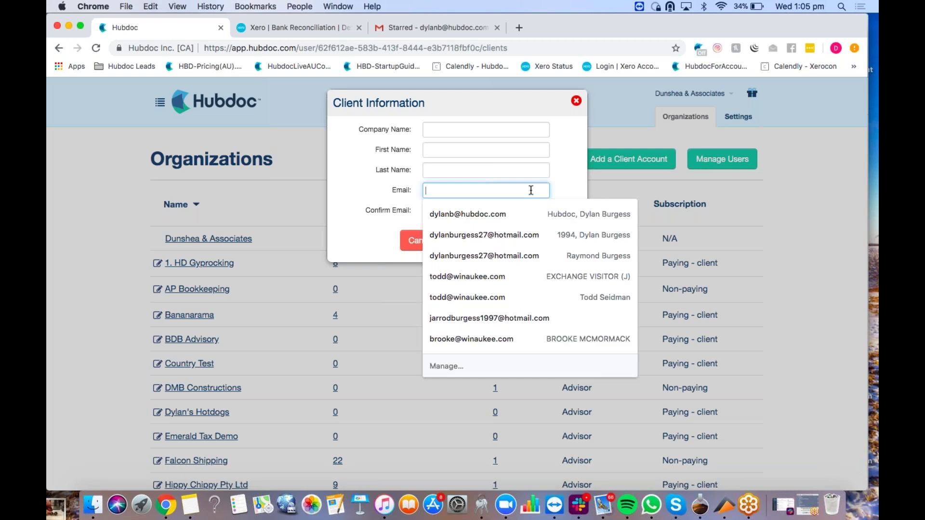
{"action": "left_click", "coordinate": [564, 182]}
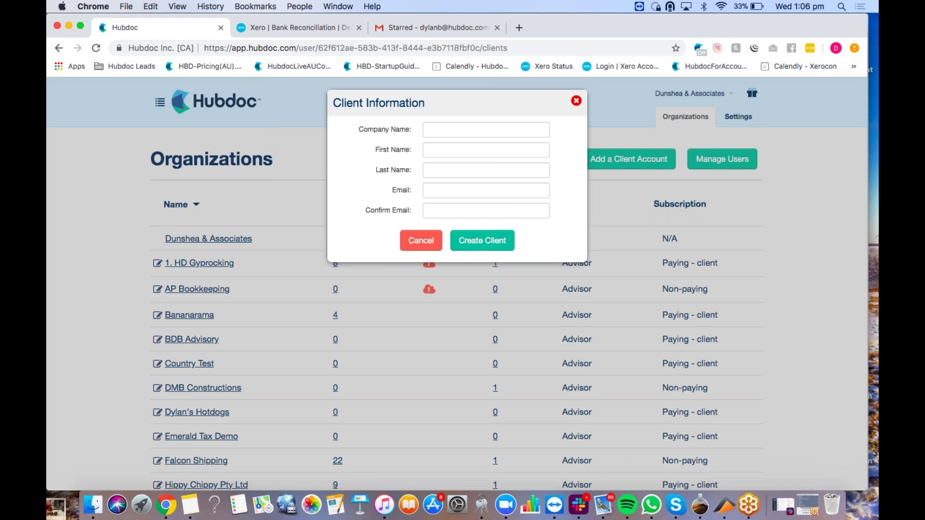
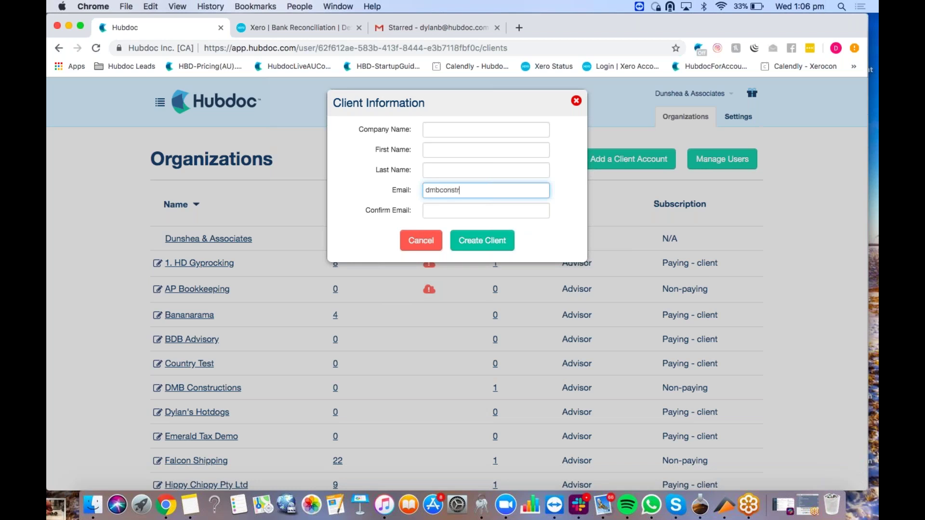
{"action": "left_click_drag", "start_coordinate": [539, 190], "coordinate": [488, 193]}
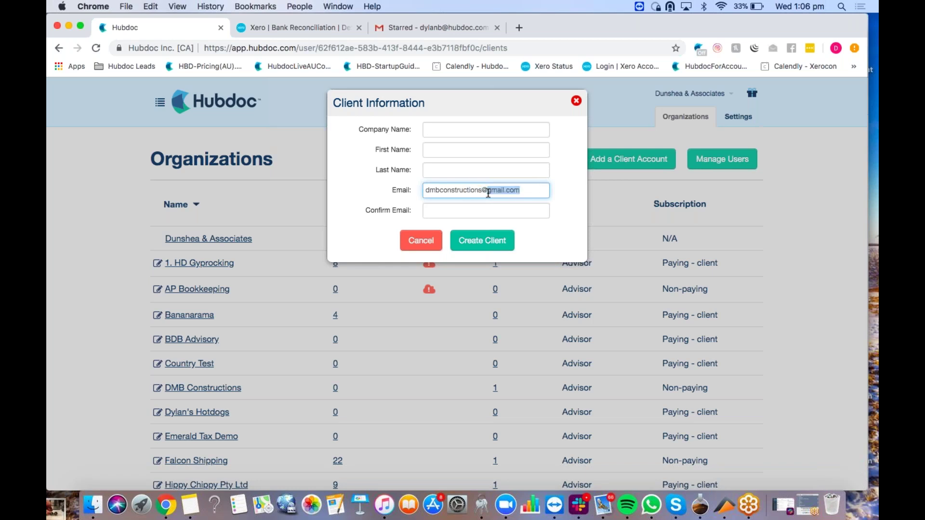
{"action": "type", "text": "fakeemail.com"}
Step: Close the Client Information form with the red X without creating the client
{"action": "left_click", "coordinate": [578, 101]}
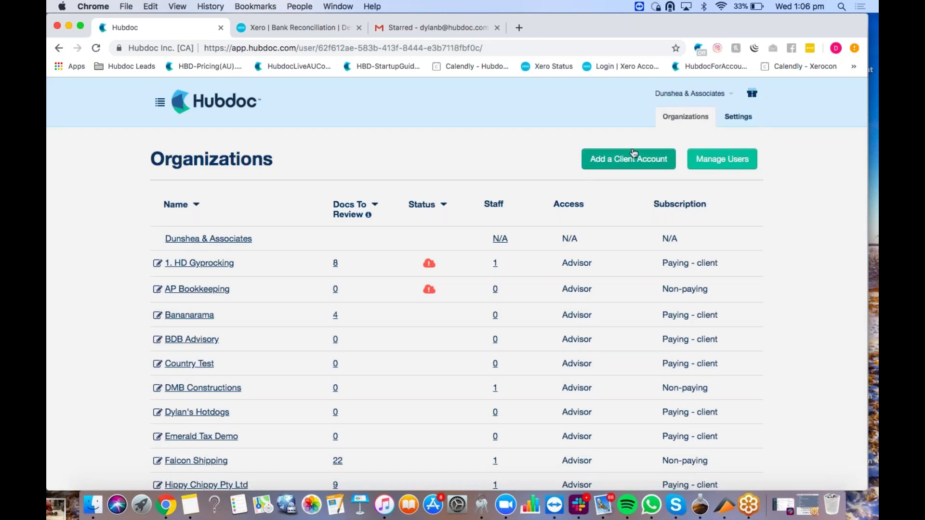
{"action": "left_click", "coordinate": [634, 154]}
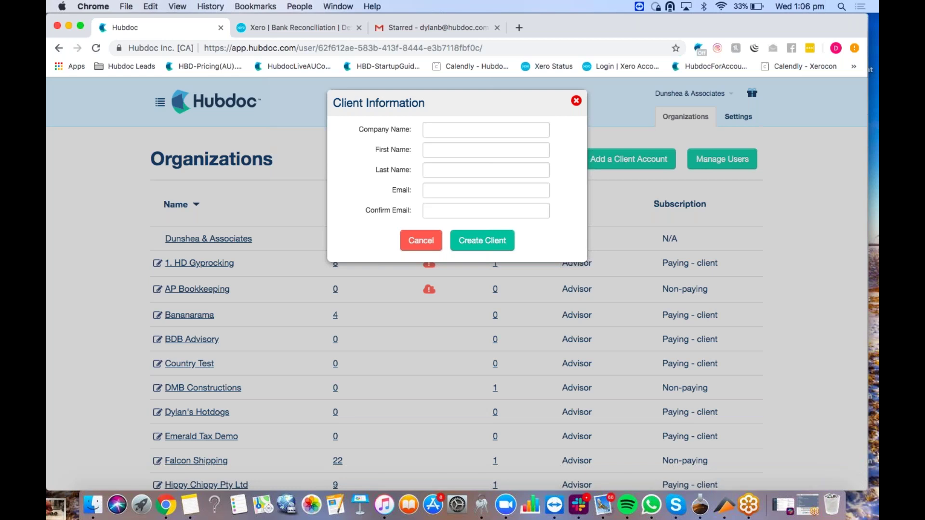
{"action": "left_click", "coordinate": [576, 102]}
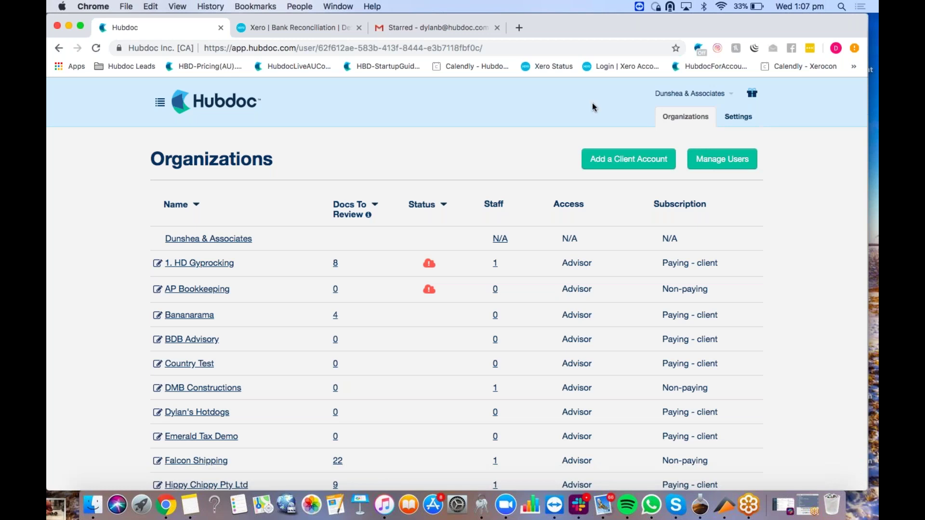
{"action": "left_click", "coordinate": [713, 166]}
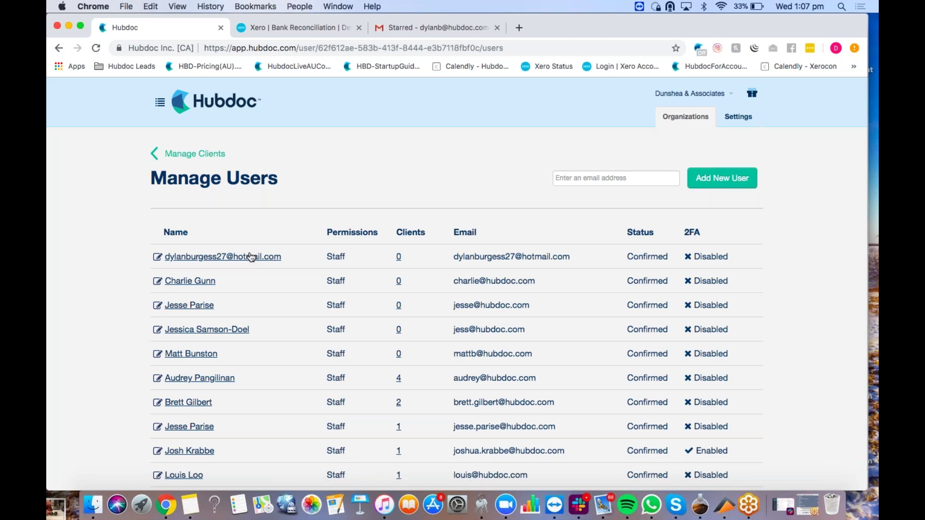
{"action": "scroll", "coordinate": [230, 366], "scroll_direction": "down", "scroll_amount": 1}
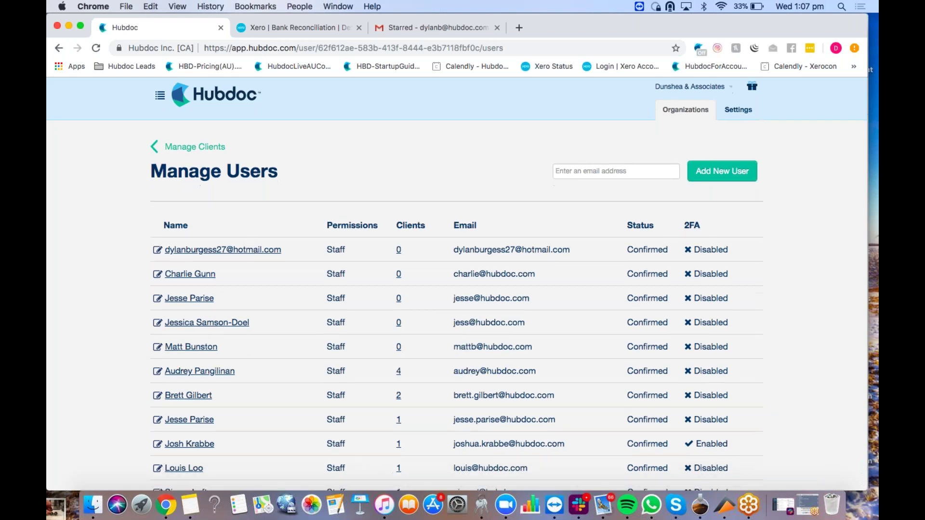
{"action": "scroll", "coordinate": [217, 366], "scroll_direction": "down", "scroll_amount": 1}
{"action": "left_click", "coordinate": [216, 366]}
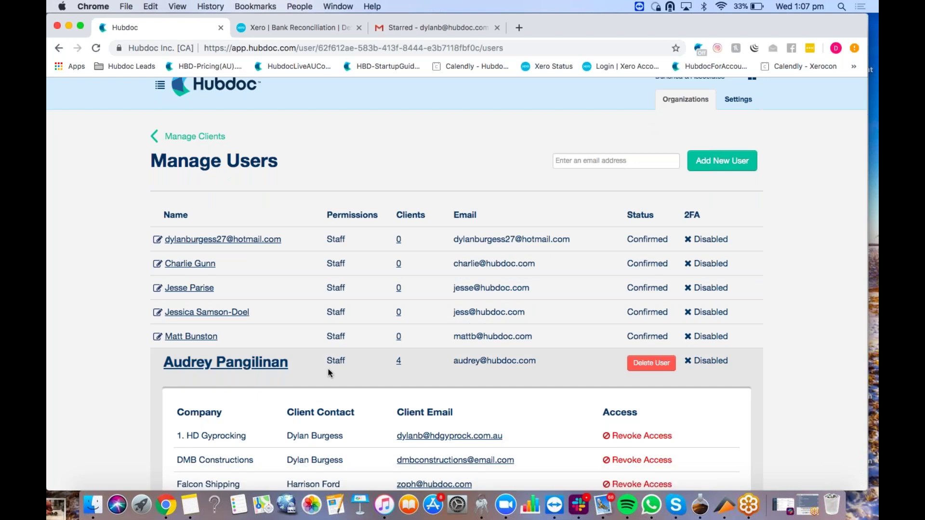
{"action": "scroll", "coordinate": [328, 369], "scroll_direction": "down", "scroll_amount": 5}
{"action": "left_click", "coordinate": [263, 380]}
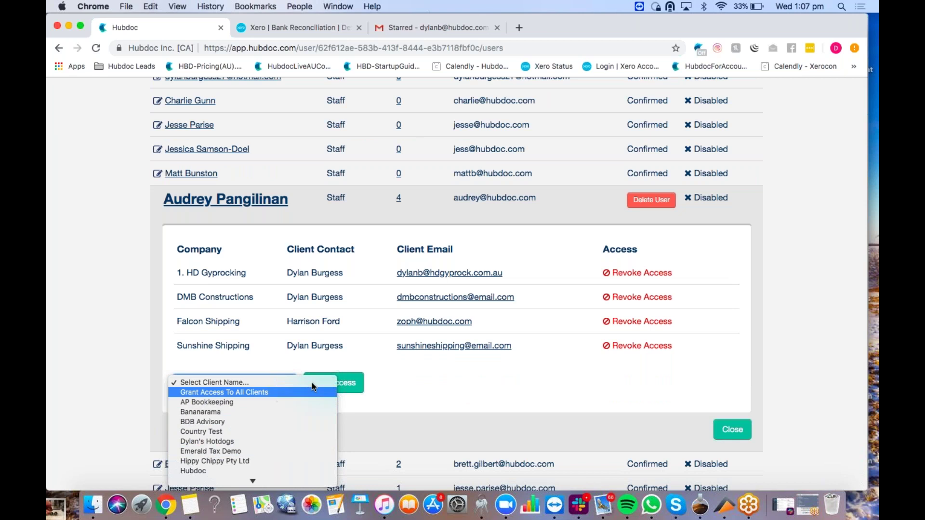
{"action": "left_click", "coordinate": [413, 368]}
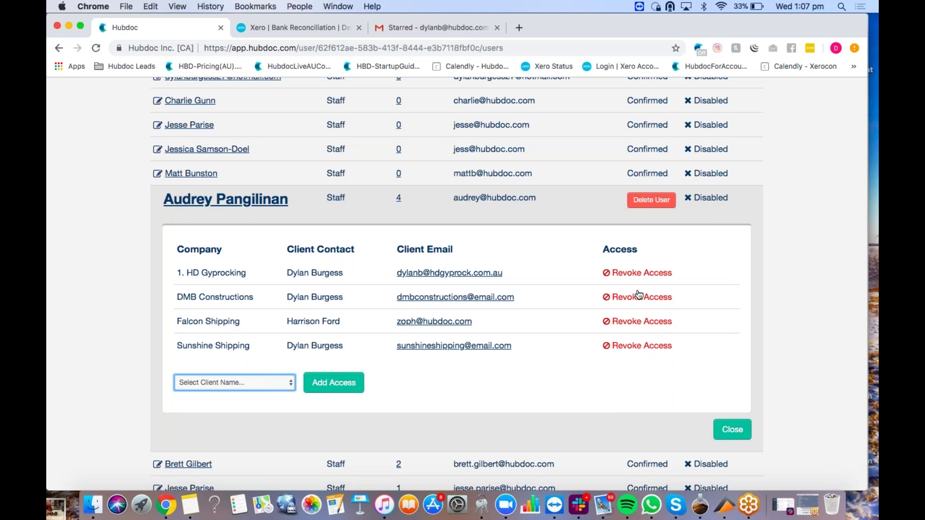
{"action": "left_click", "coordinate": [736, 439]}
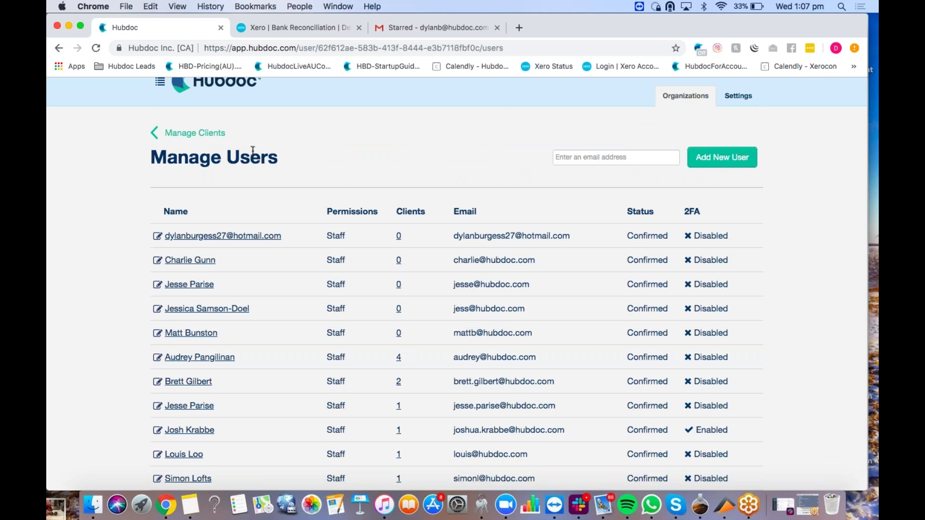
{"action": "left_click", "coordinate": [195, 133]}
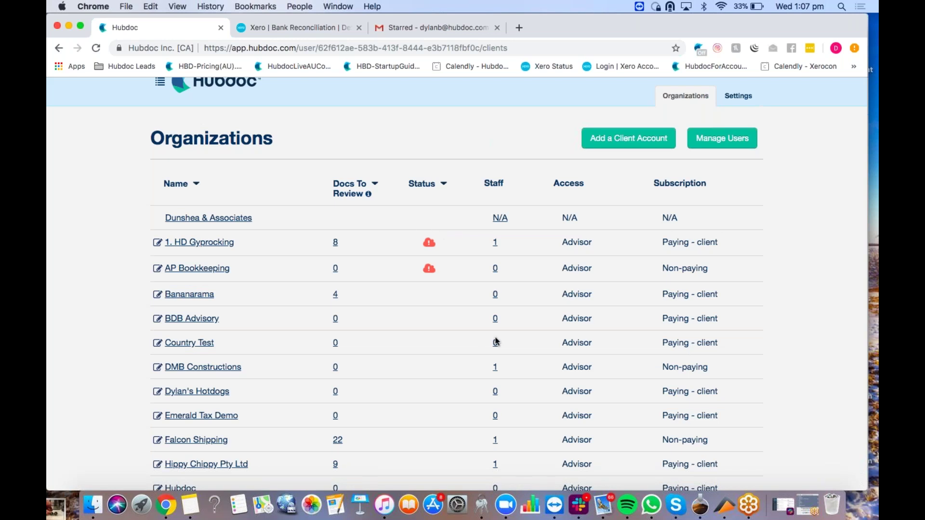
Step: Show the Xero authentication error for 1. HD Gyprocking, then scroll down to Rise Scaffolding's 19 documents
{"action": "scroll", "coordinate": [496, 342], "scroll_direction": "down", "scroll_amount": 1}
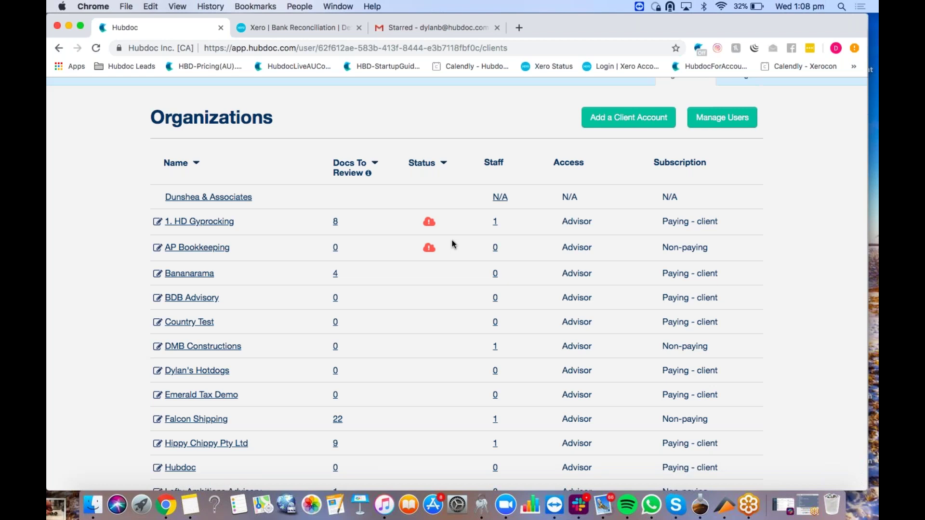
{"action": "scroll", "coordinate": [452, 245], "scroll_direction": "down", "scroll_amount": 5}
{"action": "scroll", "coordinate": [452, 244], "scroll_direction": "up", "scroll_amount": 6}
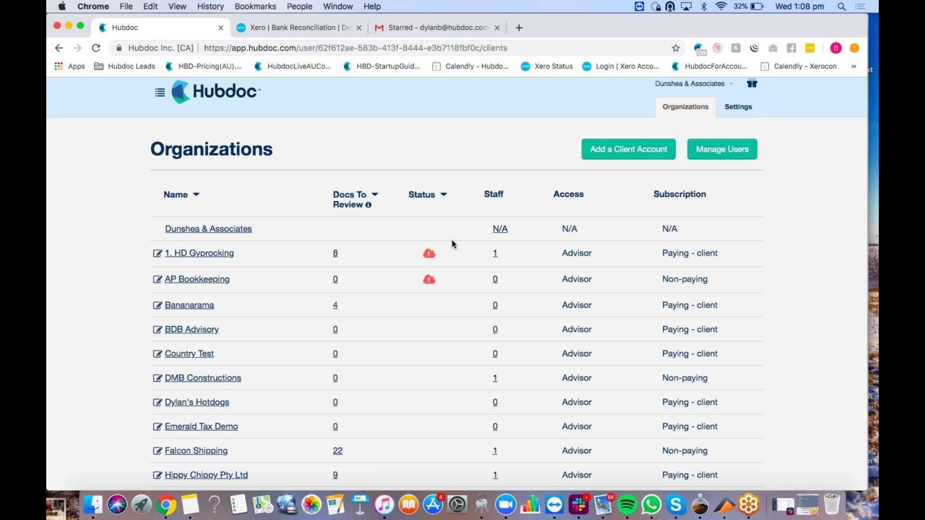
{"action": "left_click", "coordinate": [430, 255]}
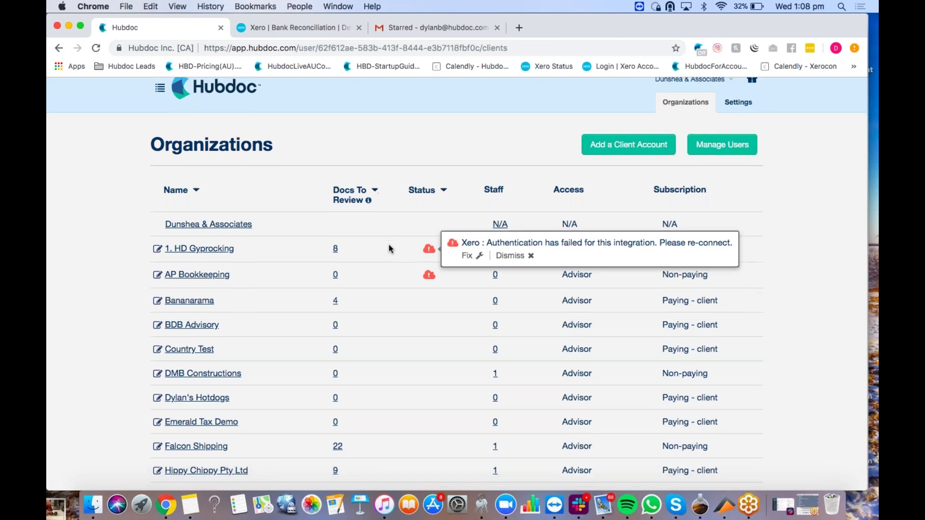
{"action": "scroll", "coordinate": [389, 244], "scroll_direction": "down", "scroll_amount": 1}
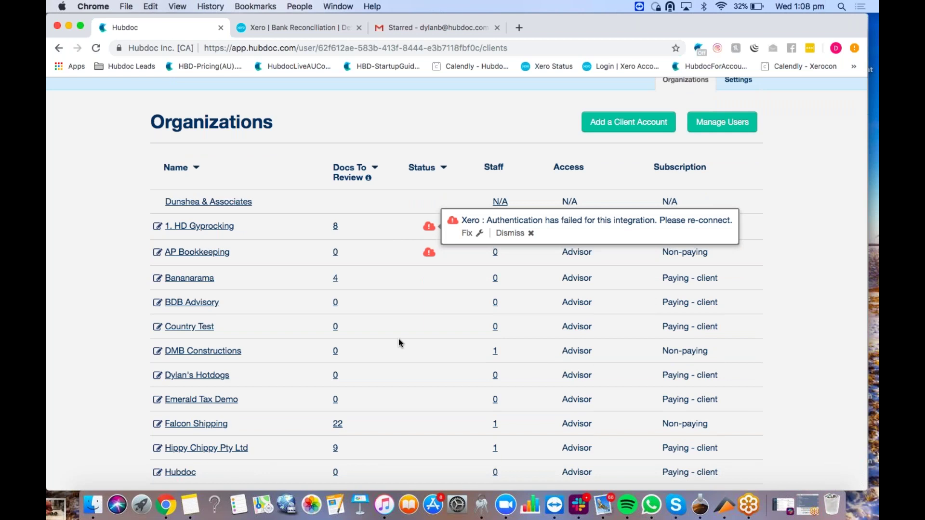
{"action": "scroll", "coordinate": [398, 343], "scroll_direction": "down", "scroll_amount": 1}
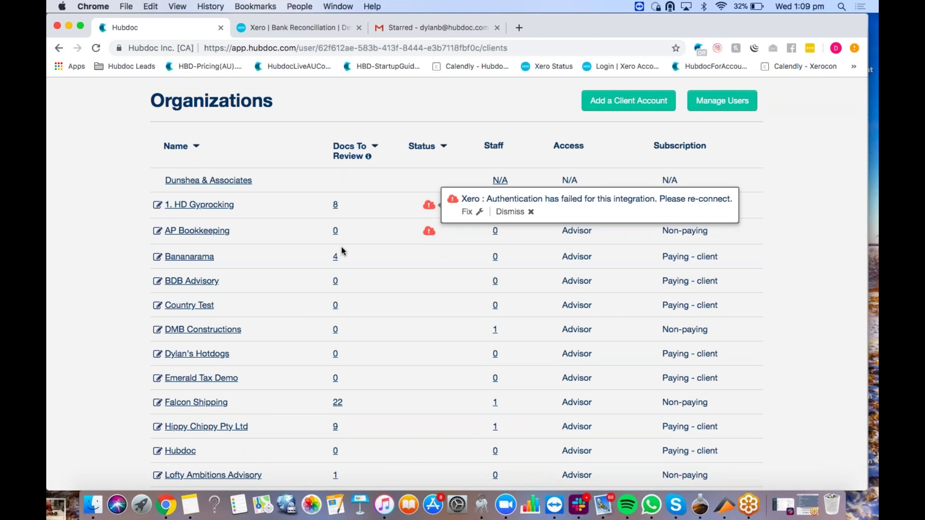
{"action": "scroll", "coordinate": [324, 339], "scroll_direction": "down", "scroll_amount": 5}
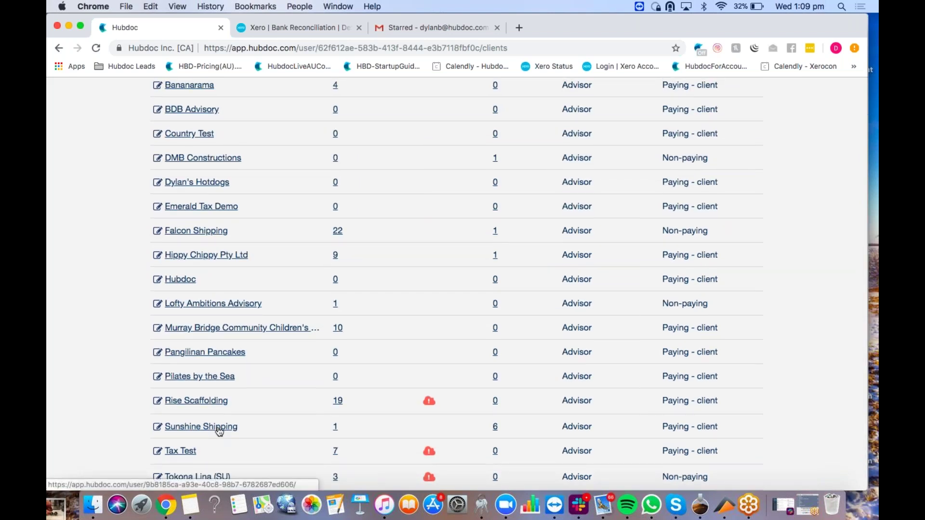
Step: Open Sunshine Shipping, browse its Bills & Statements and Uploads folders, then clear the folder filter
{"action": "left_click", "coordinate": [219, 428]}
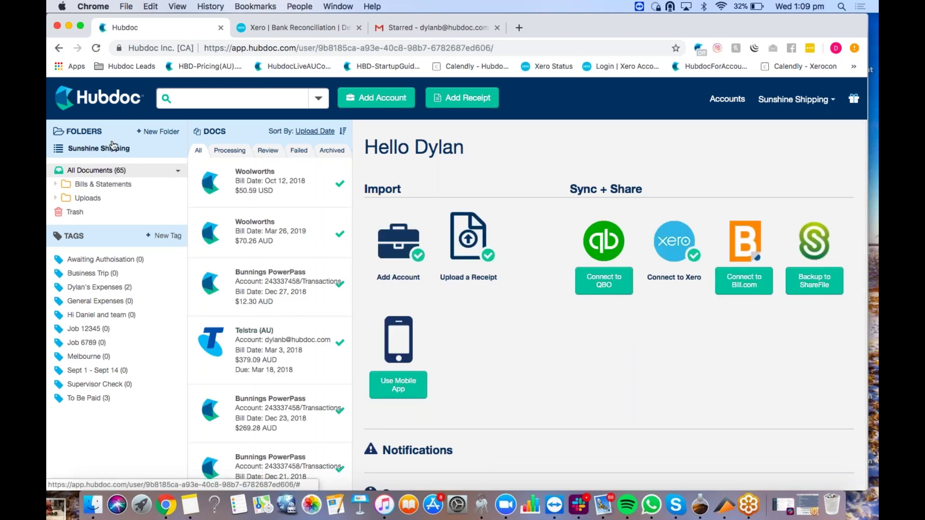
{"action": "left_click", "coordinate": [57, 185]}
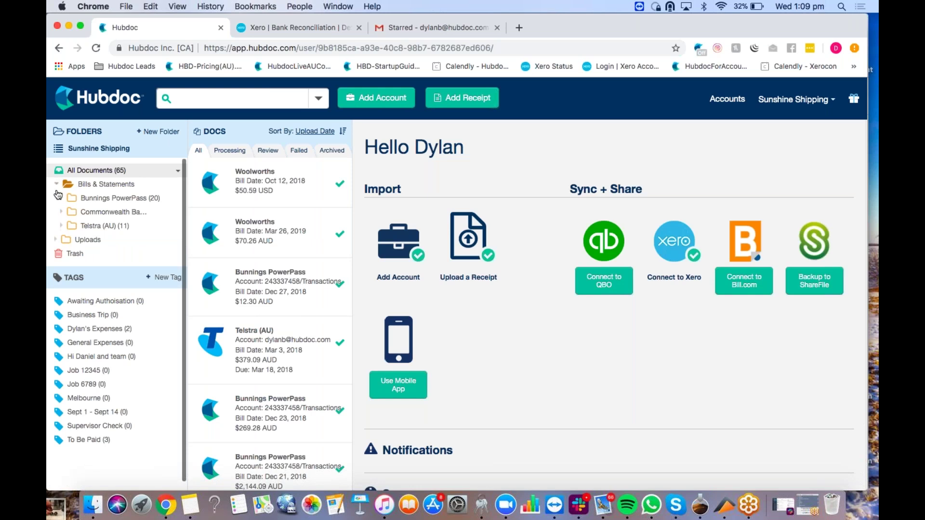
{"action": "left_click", "coordinate": [117, 186]}
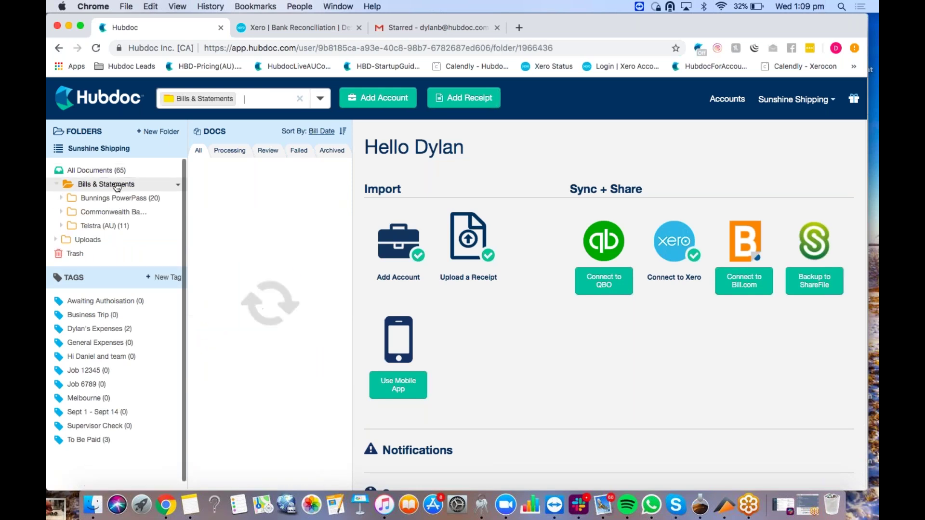
{"action": "left_click", "coordinate": [100, 244]}
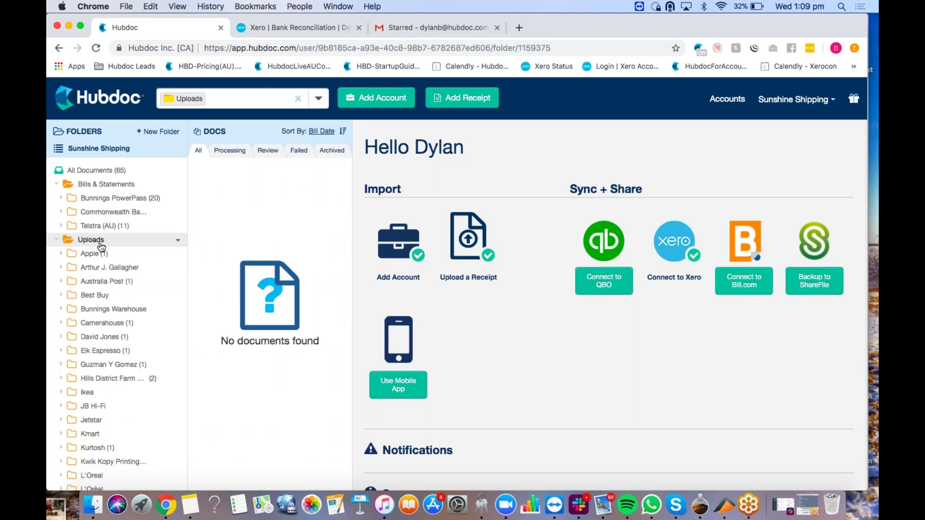
{"action": "left_click", "coordinate": [57, 241]}
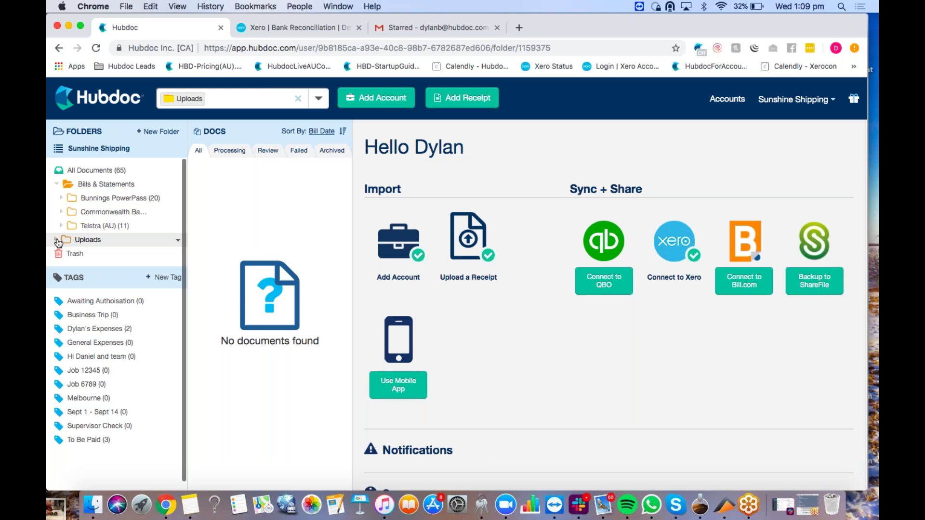
{"action": "left_click", "coordinate": [296, 99]}
{"action": "left_click", "coordinate": [303, 99]}
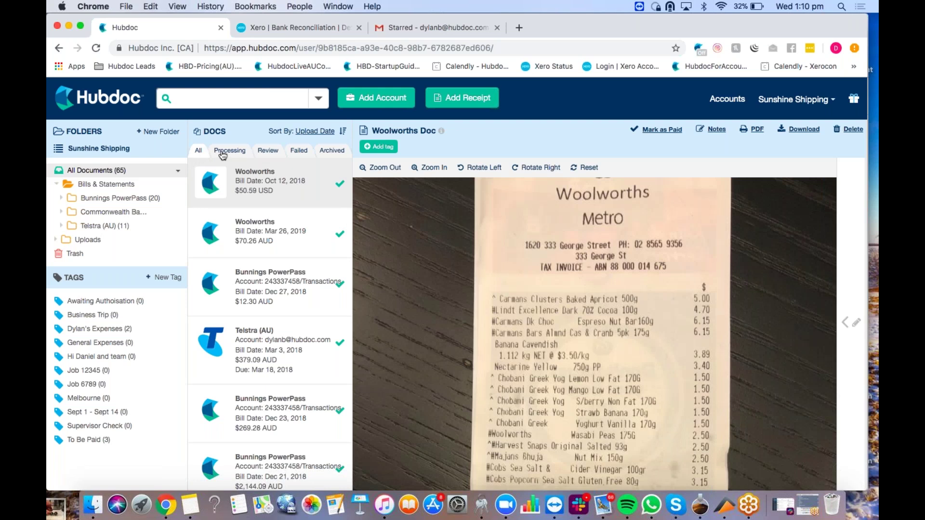
Step: Look through the Processing, Failed and Archived document views, ending on Failed
{"action": "left_click", "coordinate": [223, 152]}
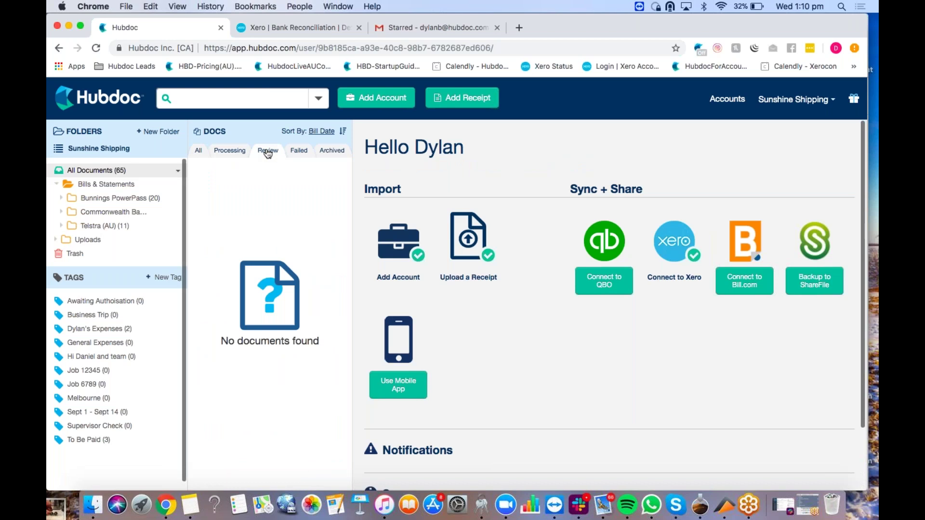
{"action": "left_click", "coordinate": [299, 151]}
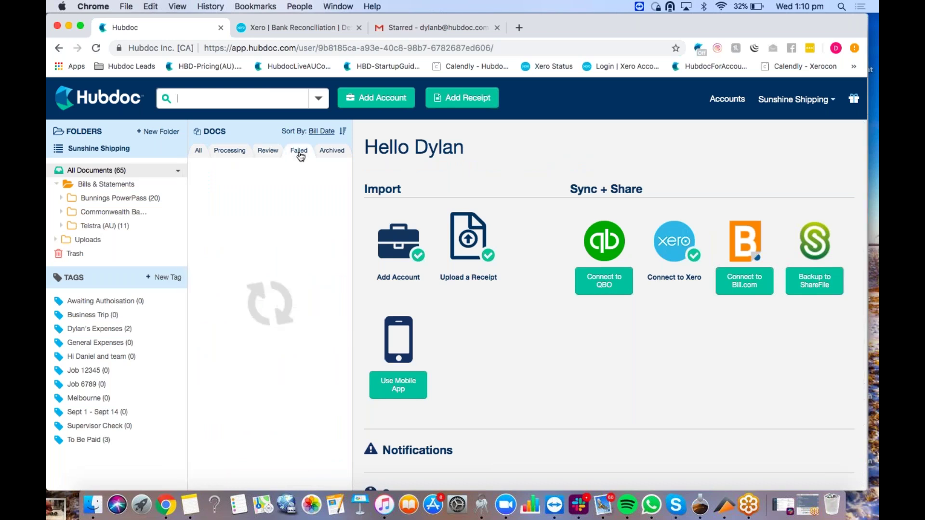
{"action": "left_click", "coordinate": [332, 151]}
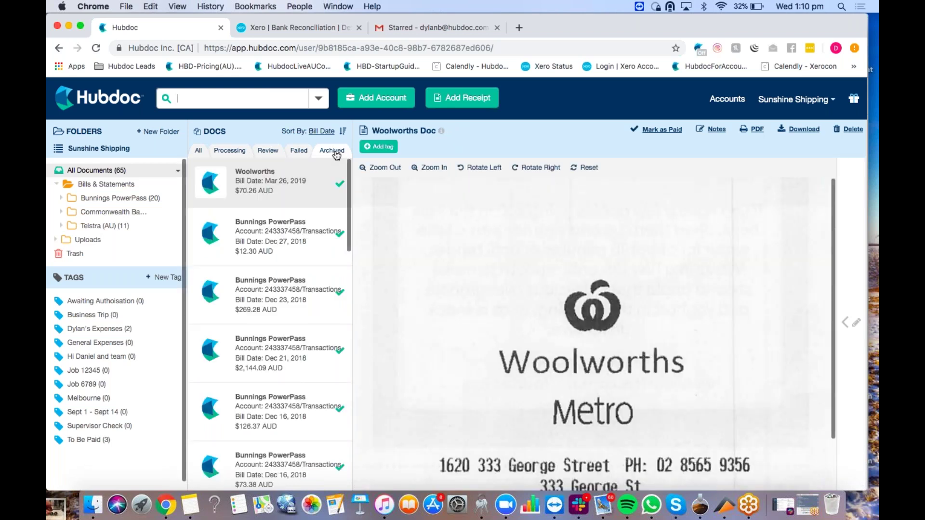
{"action": "left_click", "coordinate": [300, 151]}
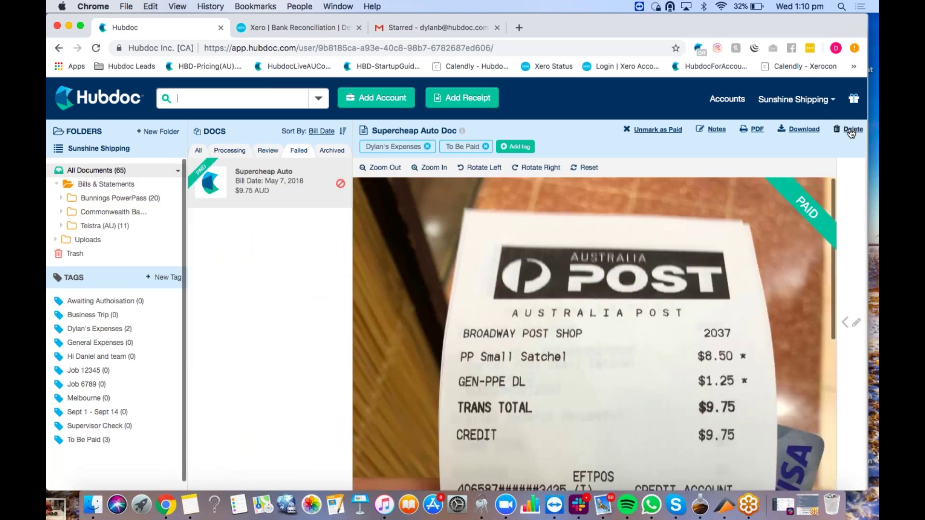
Step: Delete the failed Supercheap Auto receipt to Trash and return to All documents
{"action": "left_click", "coordinate": [851, 130]}
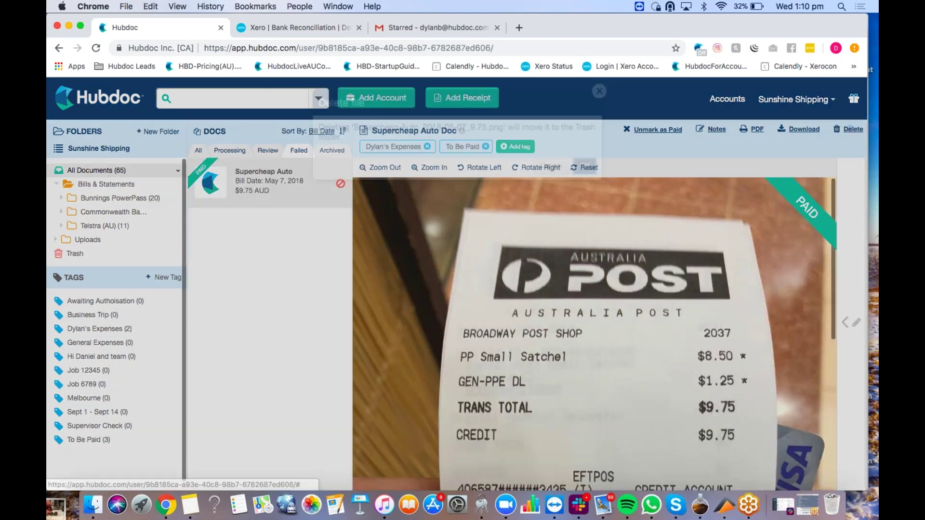
{"action": "left_click", "coordinate": [578, 166]}
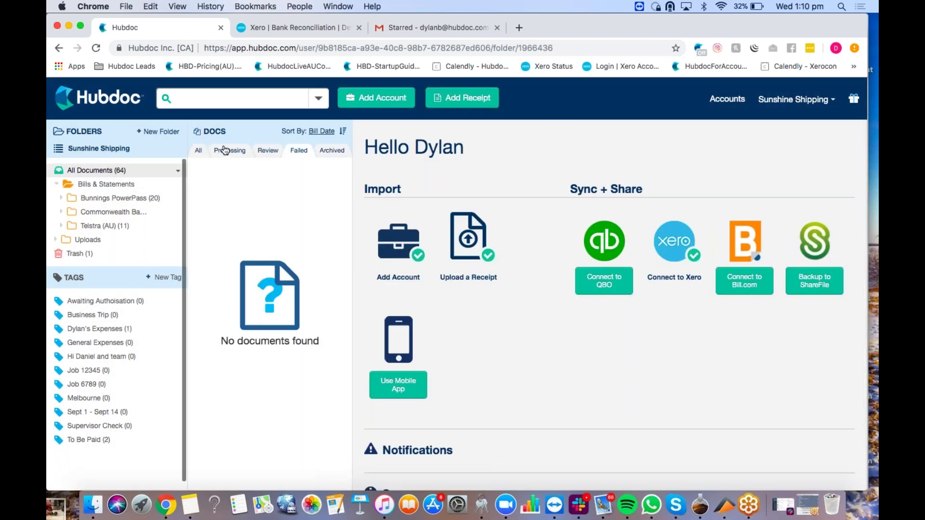
{"action": "left_click", "coordinate": [202, 151]}
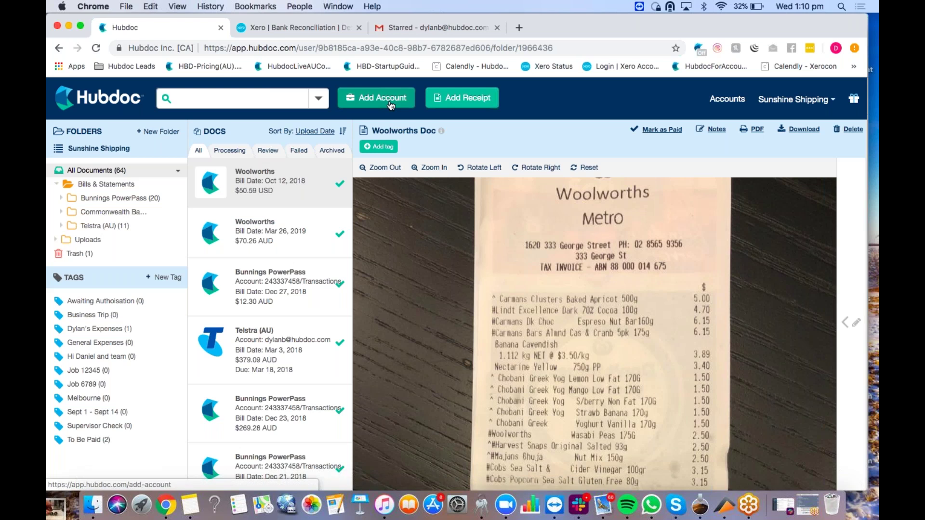
{"action": "left_click", "coordinate": [391, 105]}
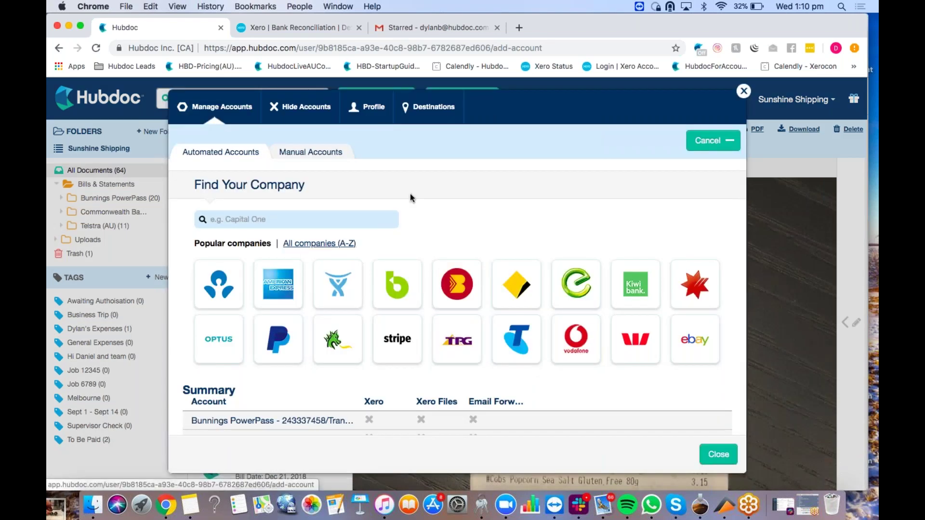
{"action": "left_click", "coordinate": [329, 220]}
{"action": "type", "text": "bunnings"}
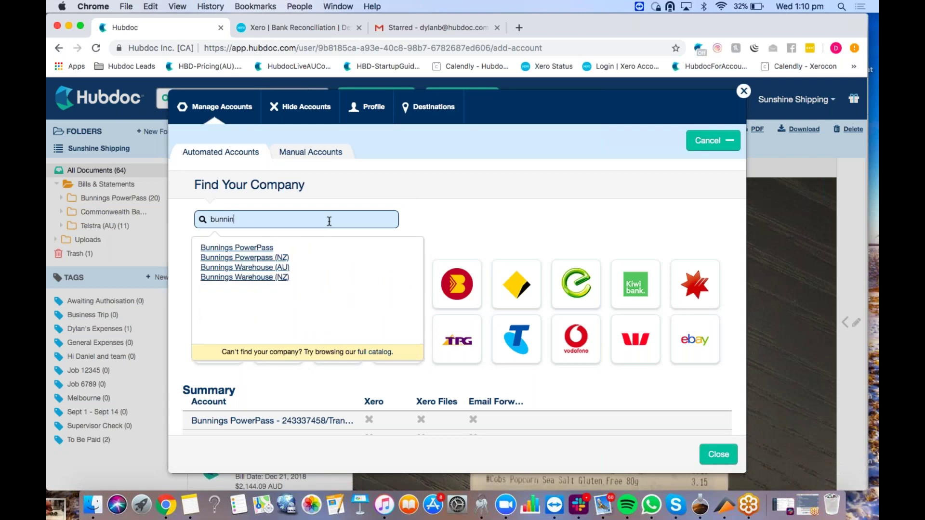
{"action": "left_click", "coordinate": [248, 248]}
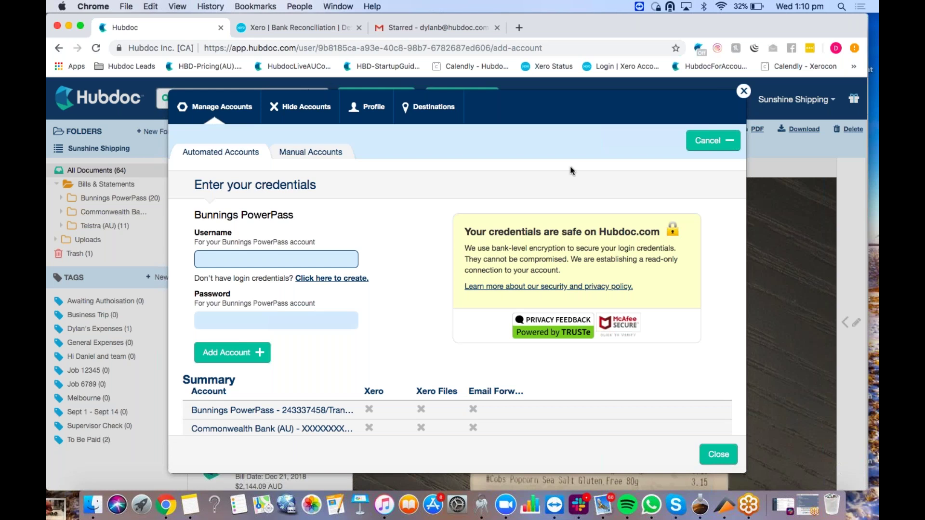
{"action": "left_click", "coordinate": [744, 91]}
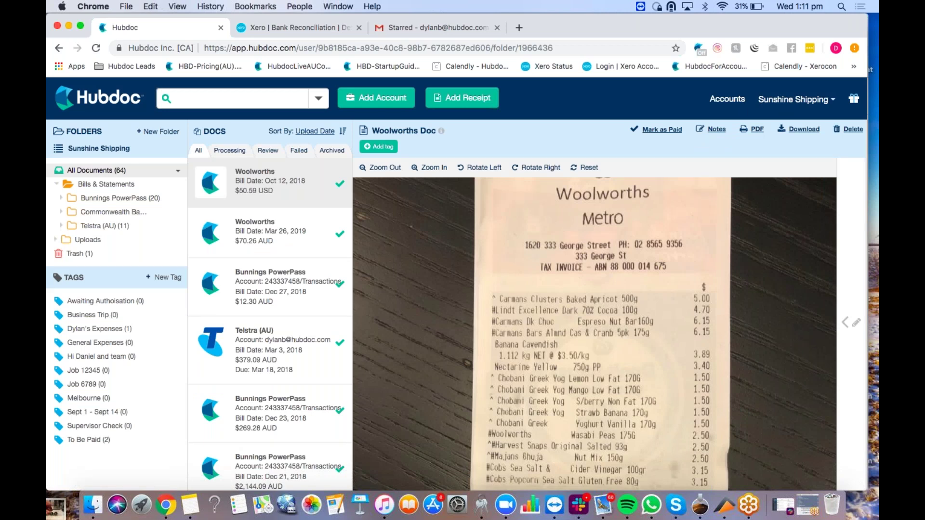
Step: Bring up the Add Account screen to connect a new company account
{"action": "left_click", "coordinate": [372, 110]}
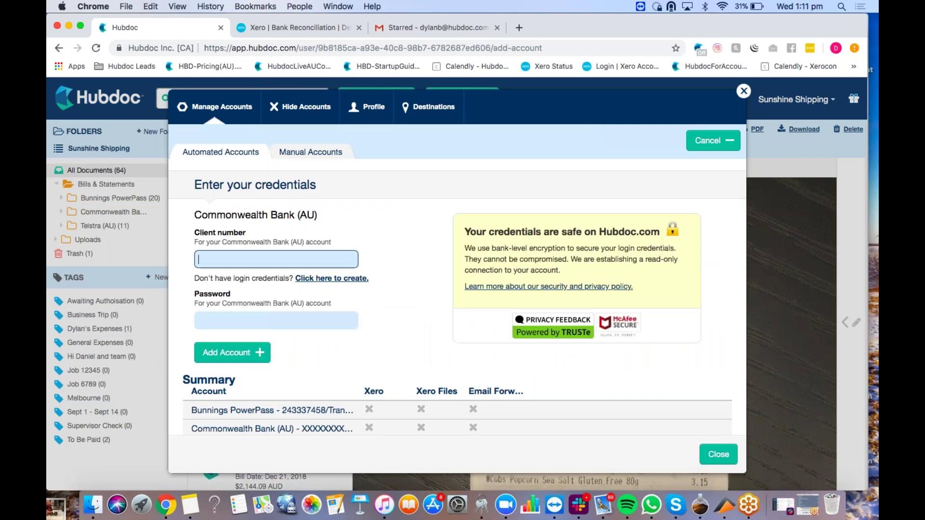
Step: Add the Commonwealth Bank (AU) account by entering its client number and password
{"action": "key", "text": "Tab"}
{"action": "type", "text": "••••••••••••••"}
{"action": "key", "text": "Return"}
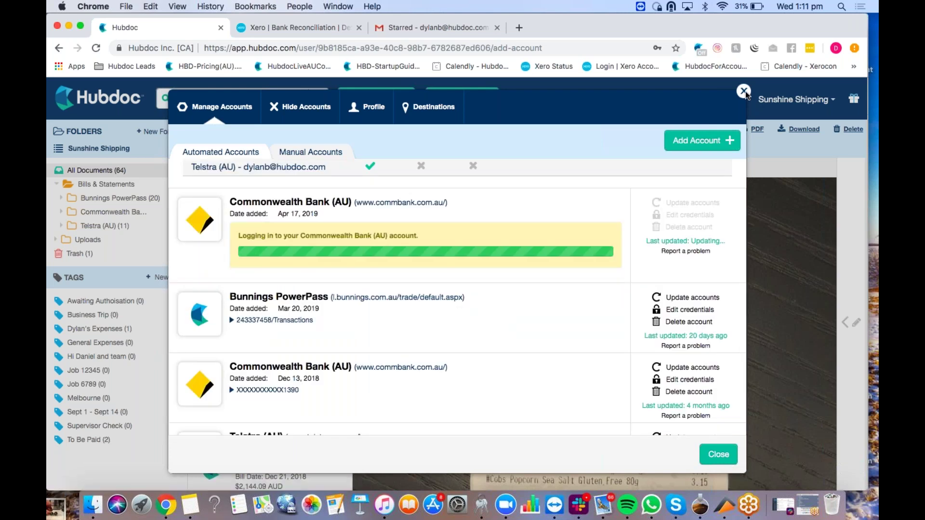
Step: Dismiss the LastPass prompt, close Manage Accounts, and reload to bring All Documents to 76
{"action": "left_click", "coordinate": [769, 163]}
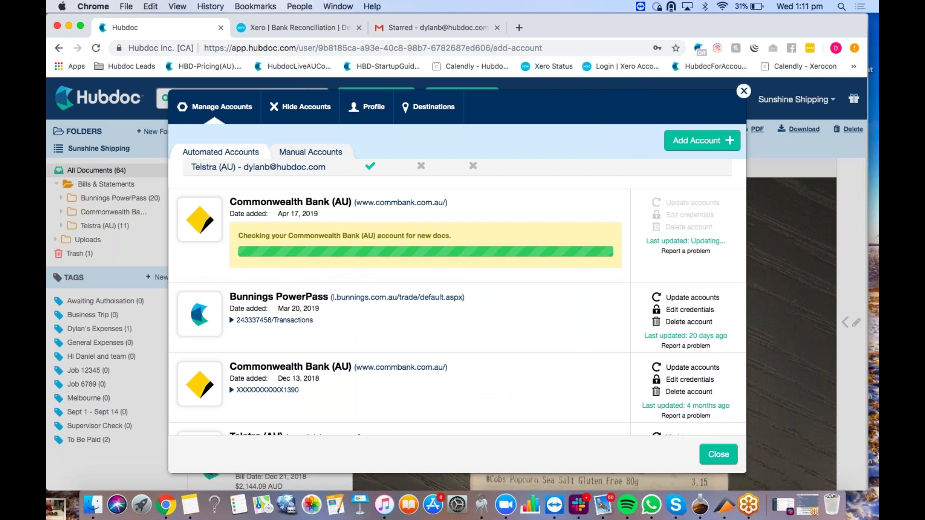
{"action": "left_click", "coordinate": [744, 91]}
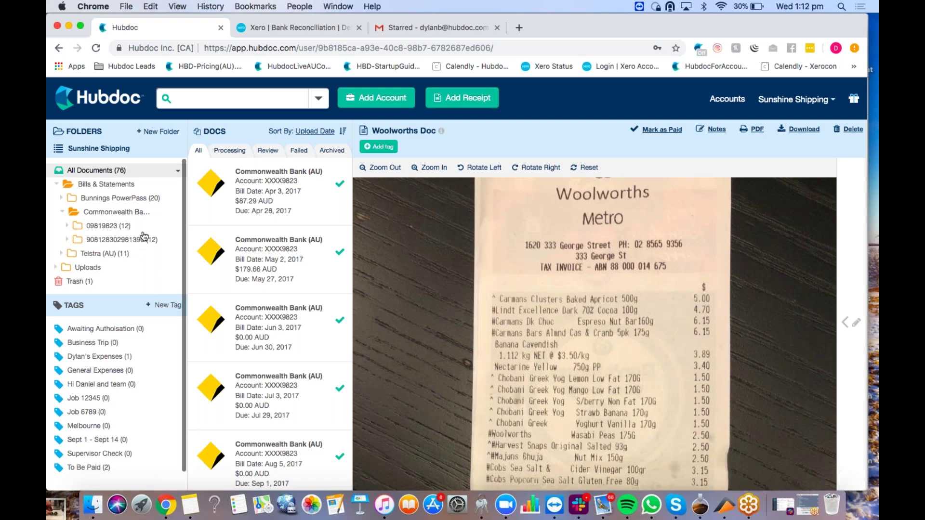
{"action": "left_click", "coordinate": [95, 48]}
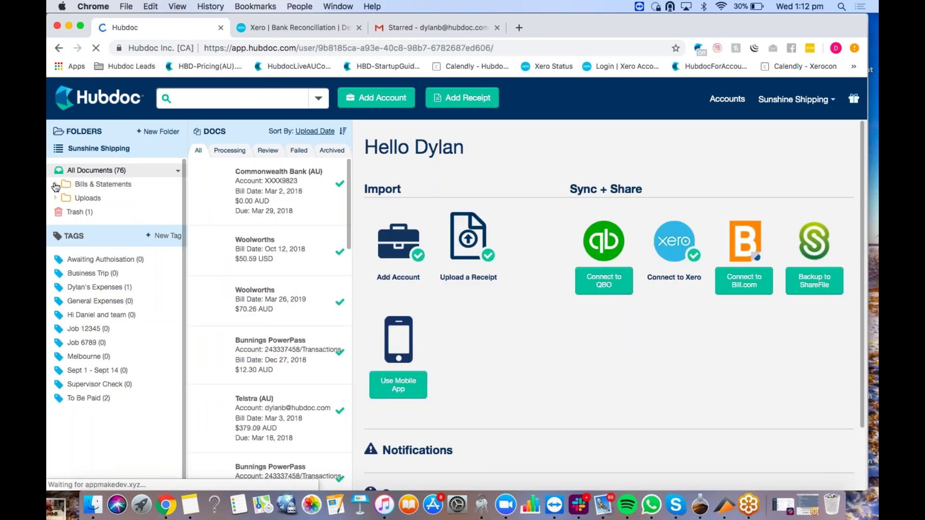
Step: Expand the Commonwealth Bank folder and set the second Commonwealth Bank account to Stop Fetching
{"action": "left_click", "coordinate": [68, 187]}
{"action": "left_click", "coordinate": [62, 213]}
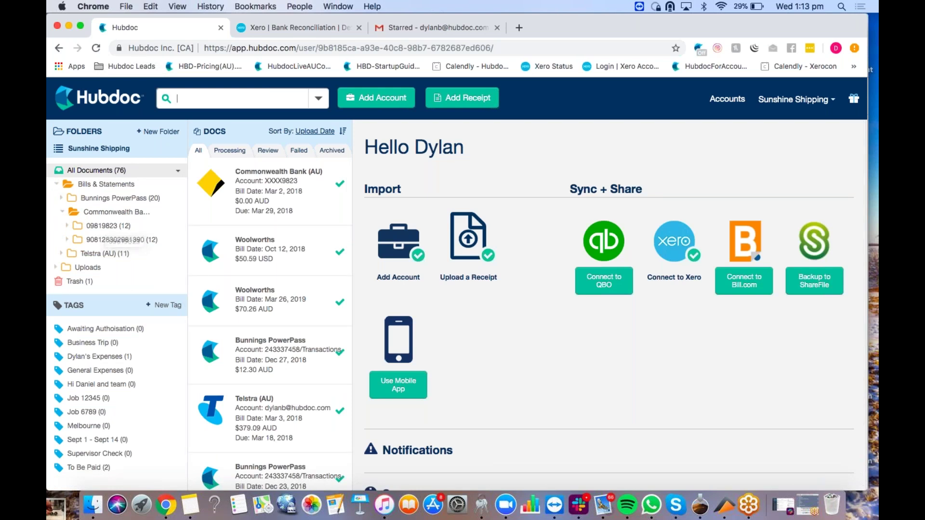
{"action": "left_click", "coordinate": [369, 110]}
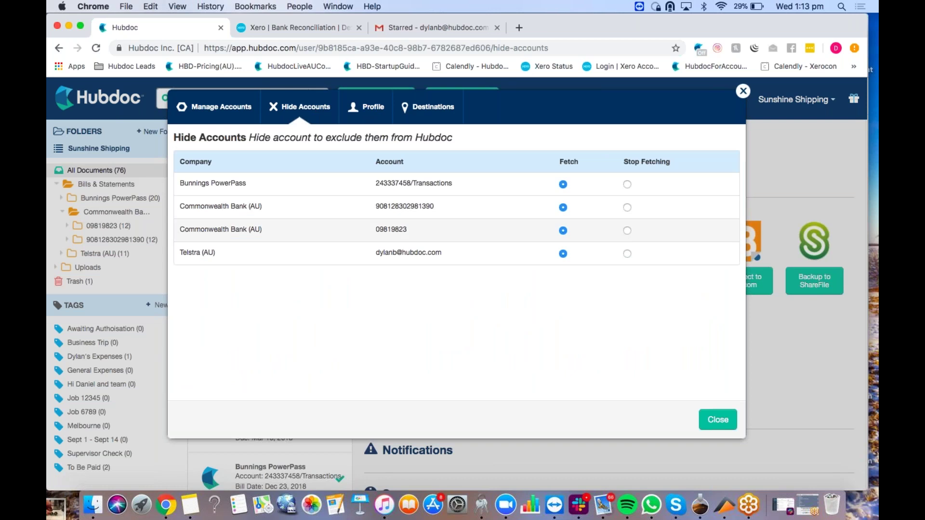
{"action": "left_click", "coordinate": [626, 208]}
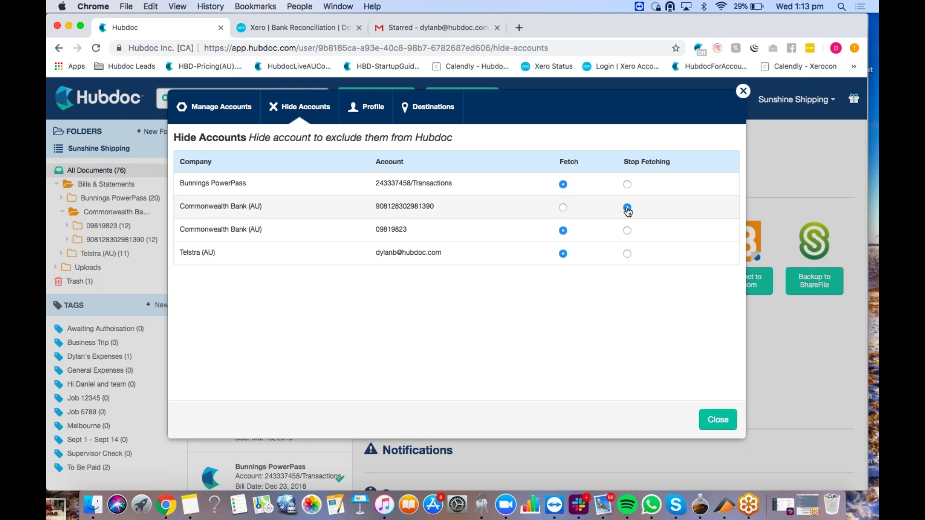
{"action": "left_click", "coordinate": [743, 91]}
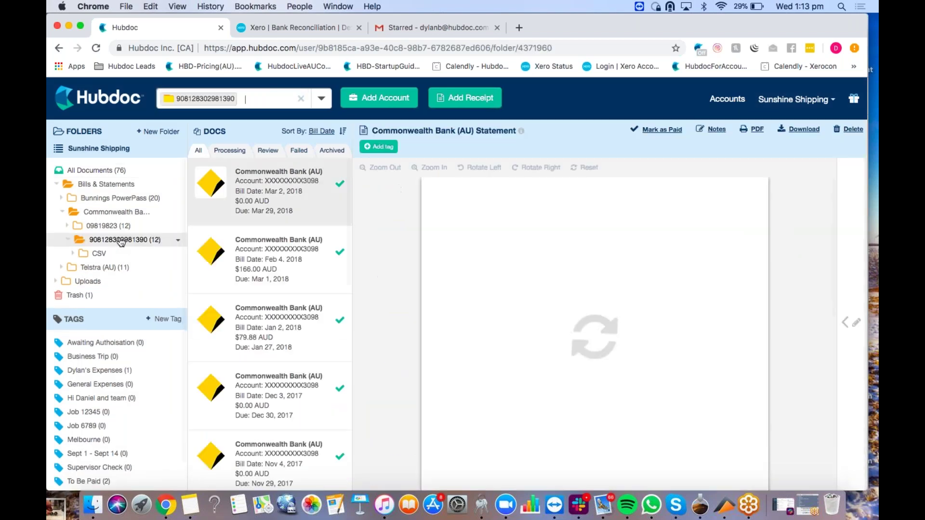
Step: Delete the 12-item Commonwealth Bank folder, empty the Trash, and clear the Trash filter
{"action": "left_click", "coordinate": [77, 295]}
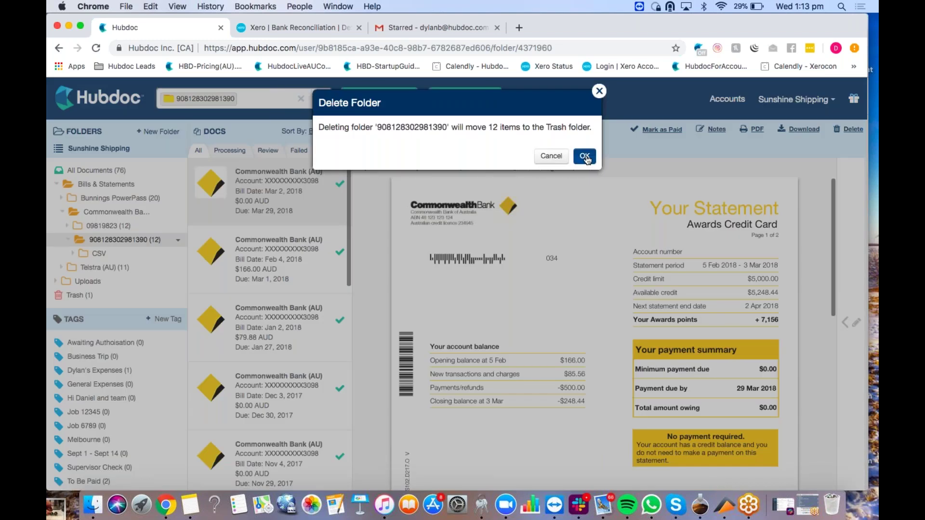
{"action": "left_click", "coordinate": [585, 157]}
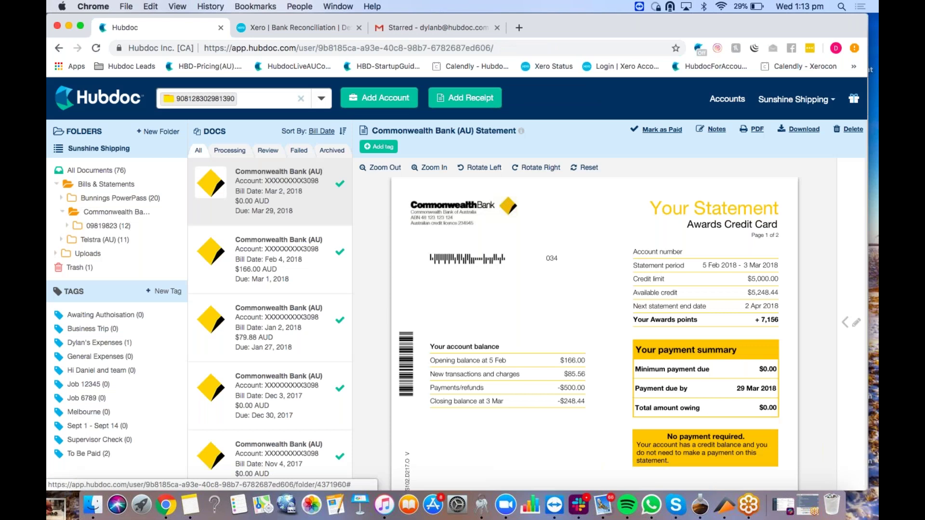
{"action": "left_click", "coordinate": [137, 268]}
{"action": "left_click", "coordinate": [178, 267]}
{"action": "left_click", "coordinate": [170, 278]}
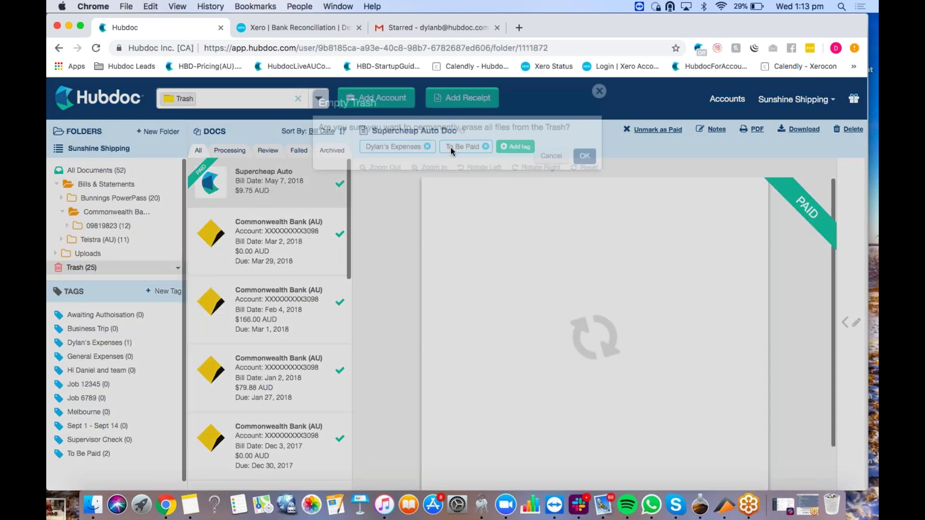
{"action": "left_click", "coordinate": [584, 156]}
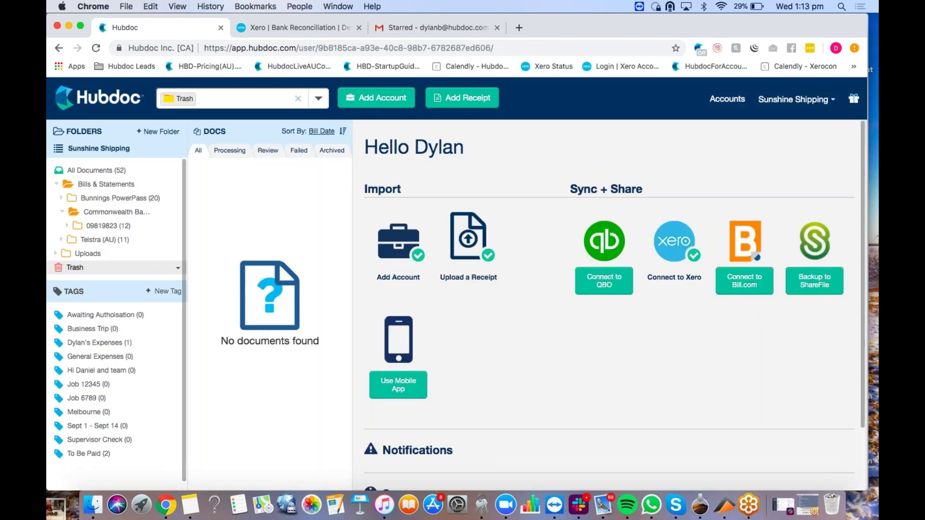
{"action": "left_click", "coordinate": [298, 103]}
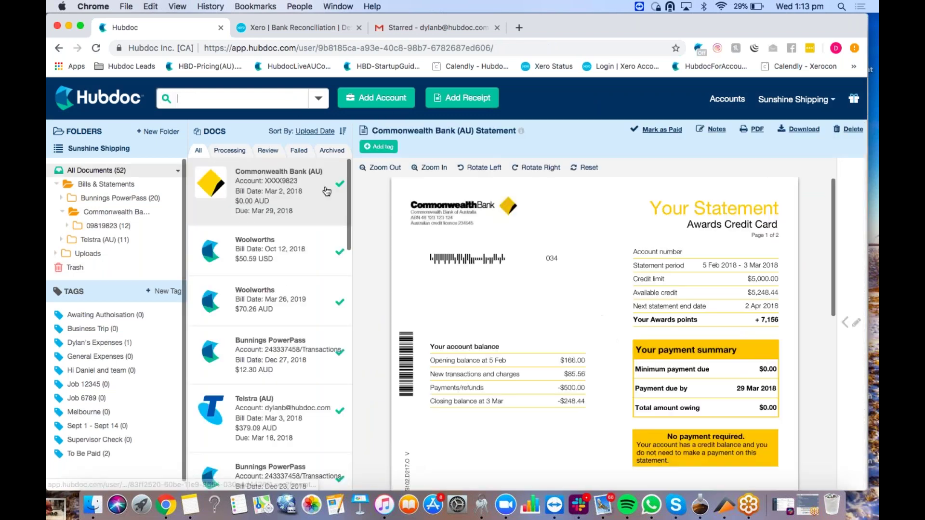
{"action": "left_click", "coordinate": [396, 102]}
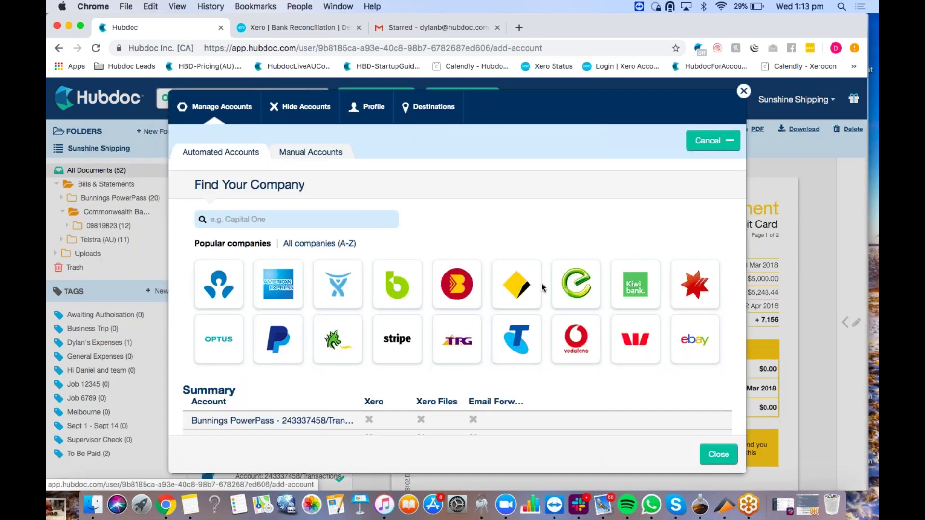
{"action": "scroll", "coordinate": [543, 288], "scroll_direction": "down", "scroll_amount": 10}
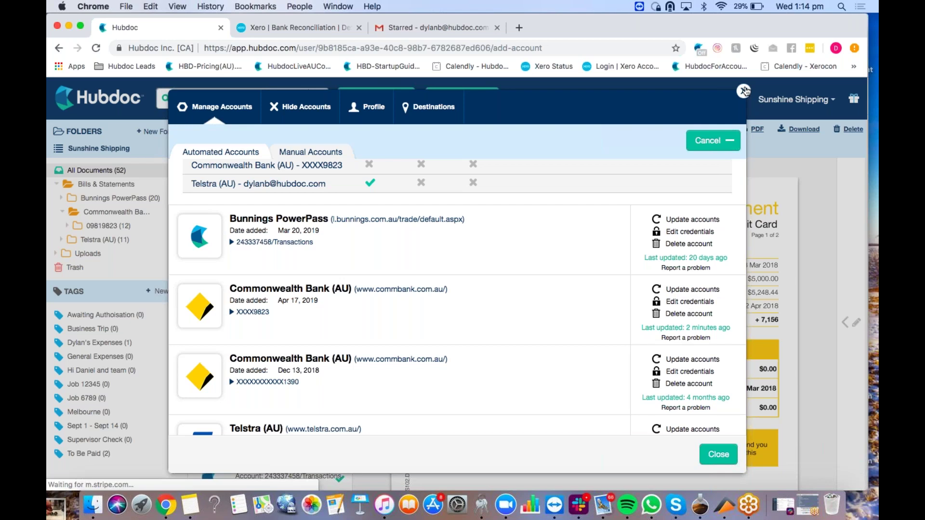
{"action": "left_click", "coordinate": [744, 91]}
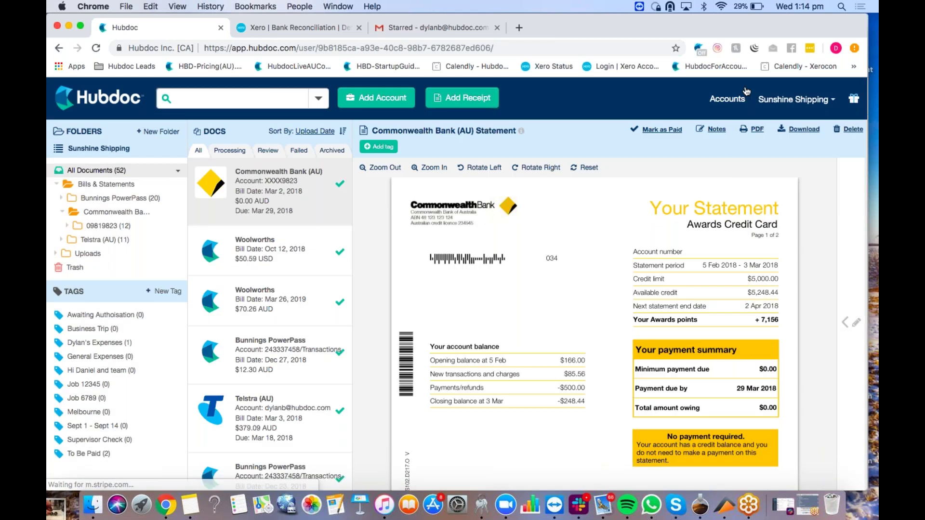
{"action": "left_click", "coordinate": [116, 240]}
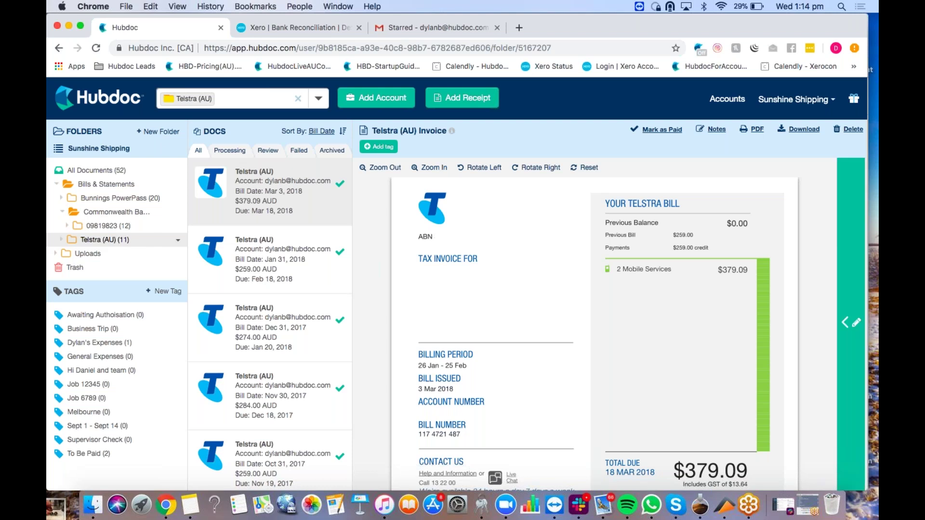
{"action": "left_click", "coordinate": [851, 323]}
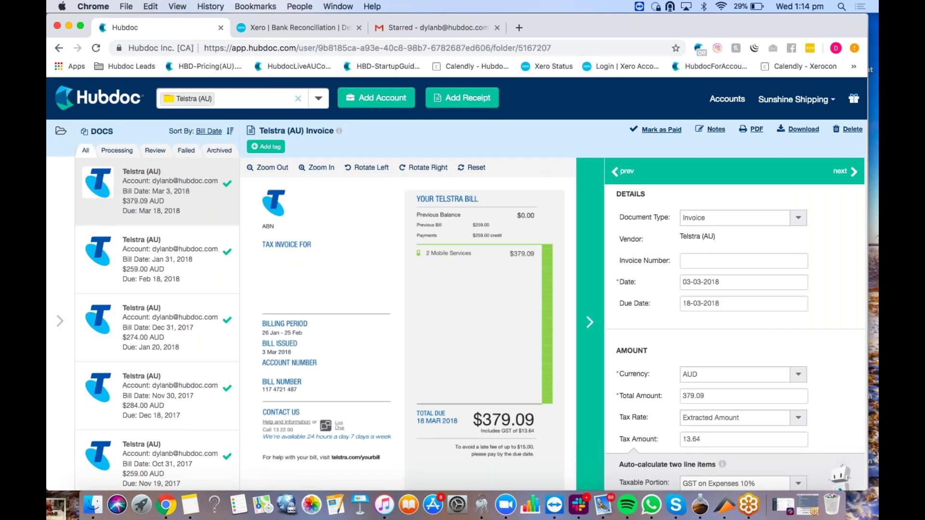
{"action": "left_click", "coordinate": [600, 304]}
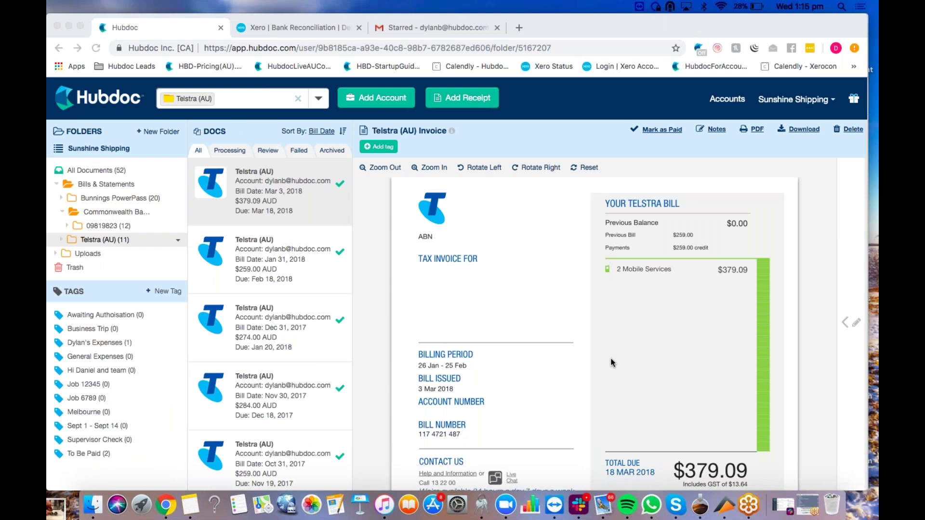
{"action": "left_click", "coordinate": [299, 101]}
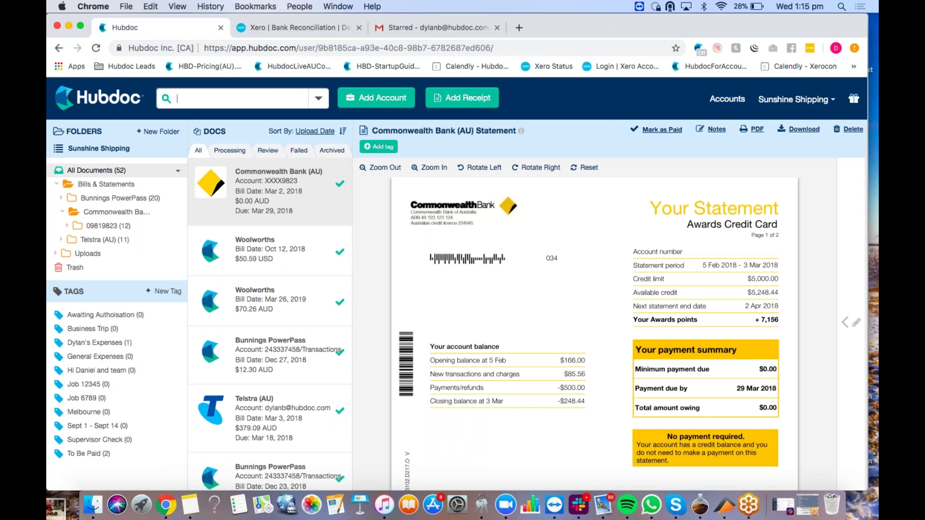
Step: Preview Hubdoc's receipt upload options, then start a new Gmail message
{"action": "left_click", "coordinate": [488, 99]}
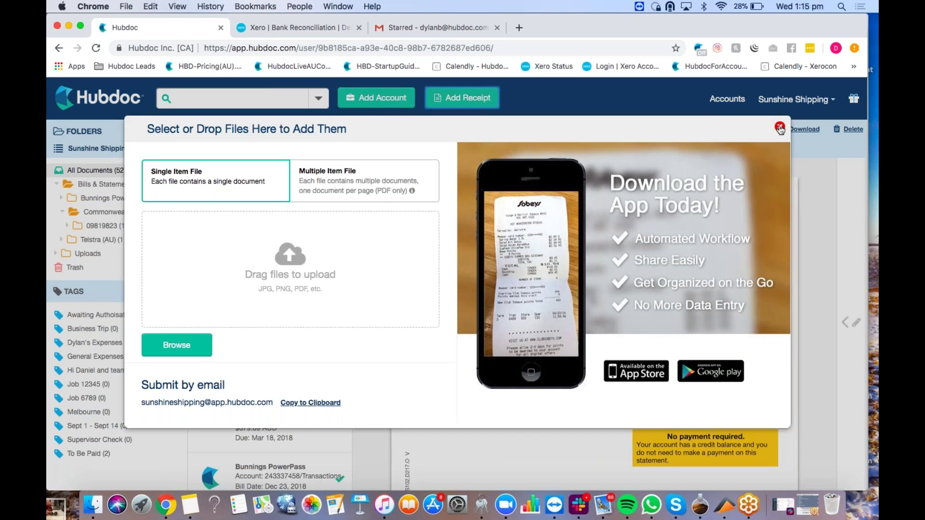
{"action": "left_click", "coordinate": [779, 129]}
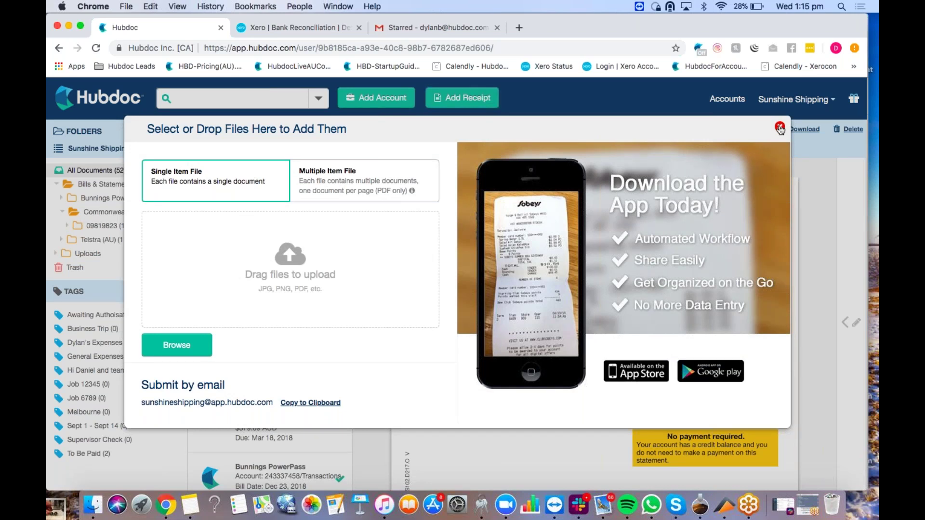
{"action": "left_click", "coordinate": [456, 28]}
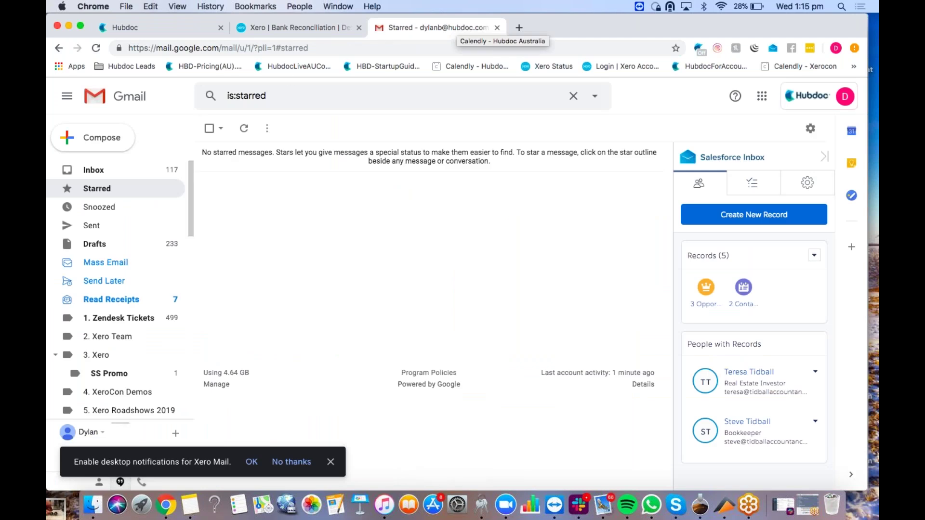
{"action": "left_click", "coordinate": [107, 139]}
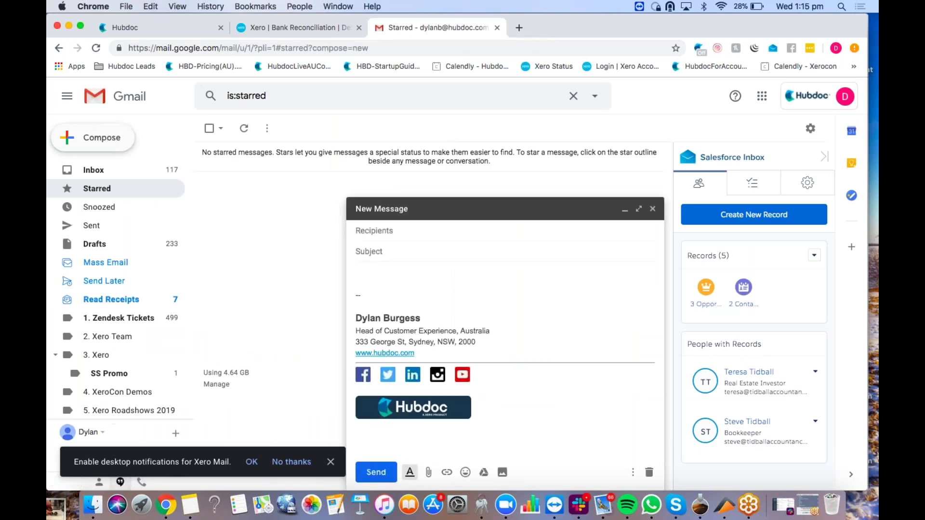
Step: Copy the Sunshine Shipping submit-by-email address from Hubdoc's Add Receipt window
{"action": "left_click", "coordinate": [188, 30]}
{"action": "left_click", "coordinate": [462, 98]}
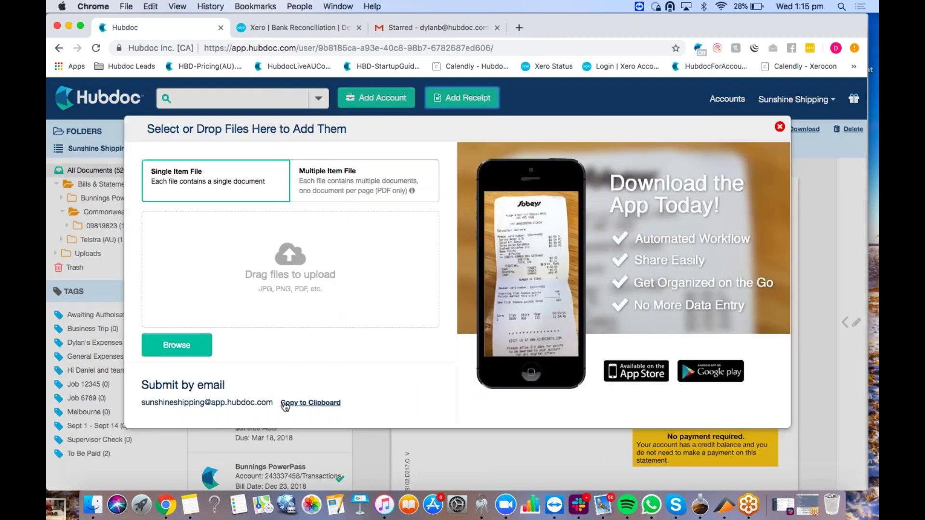
{"action": "left_click", "coordinate": [312, 404]}
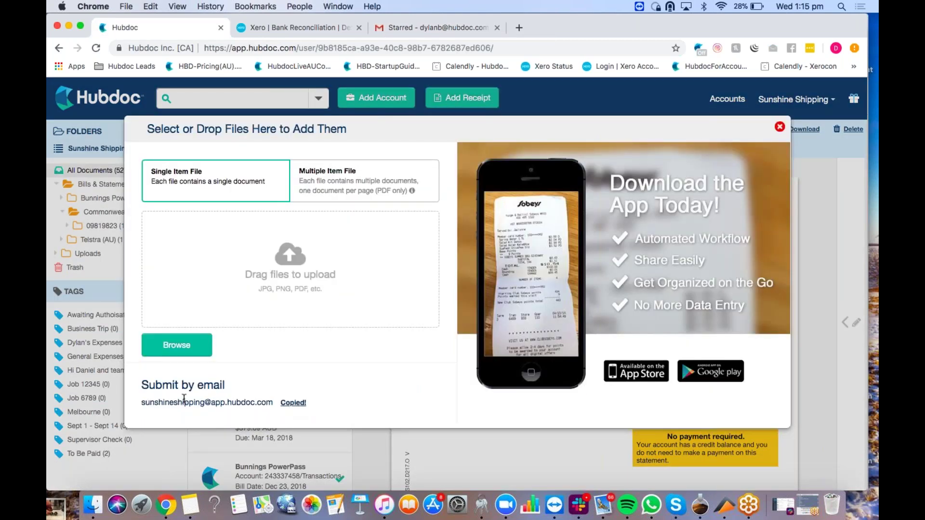
Step: Paste the Hubdoc submission address in as the new message's recipient
{"action": "left_click", "coordinate": [431, 27]}
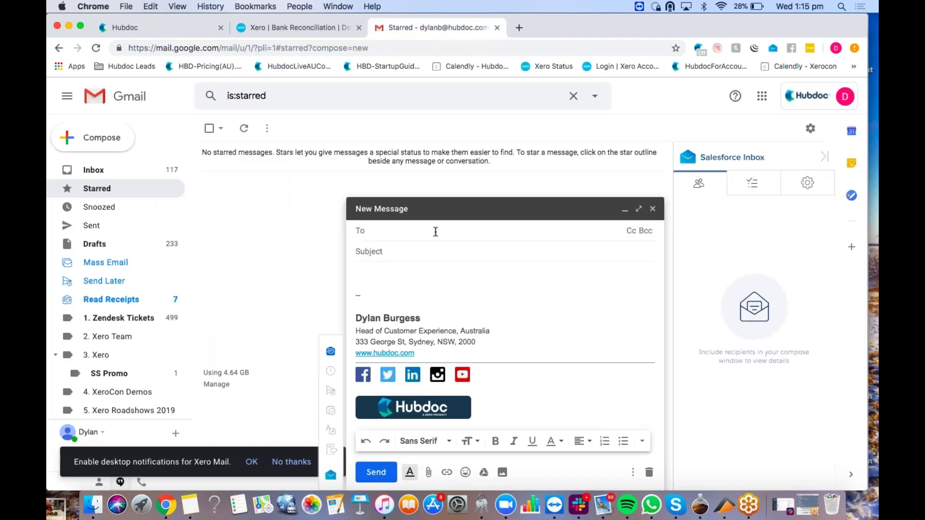
{"action": "key", "text": "super+v"}
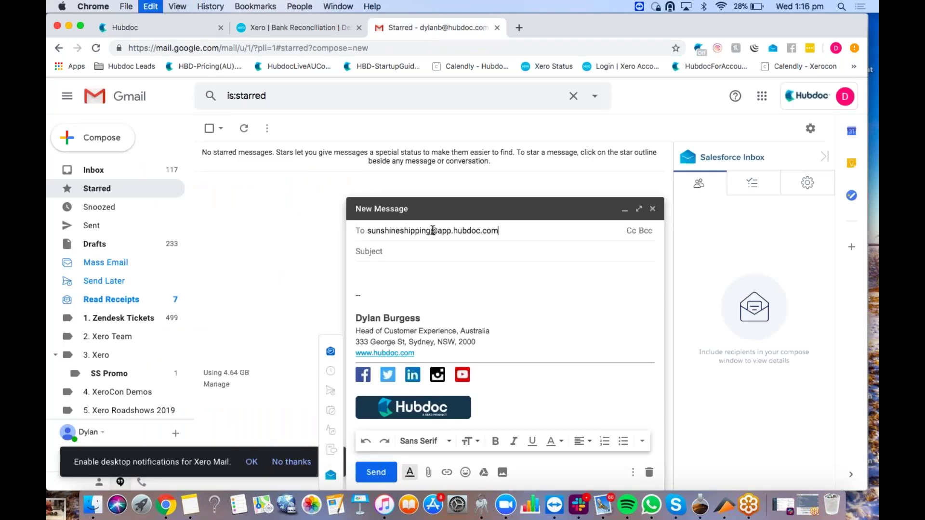
{"action": "key", "text": "Tab"}
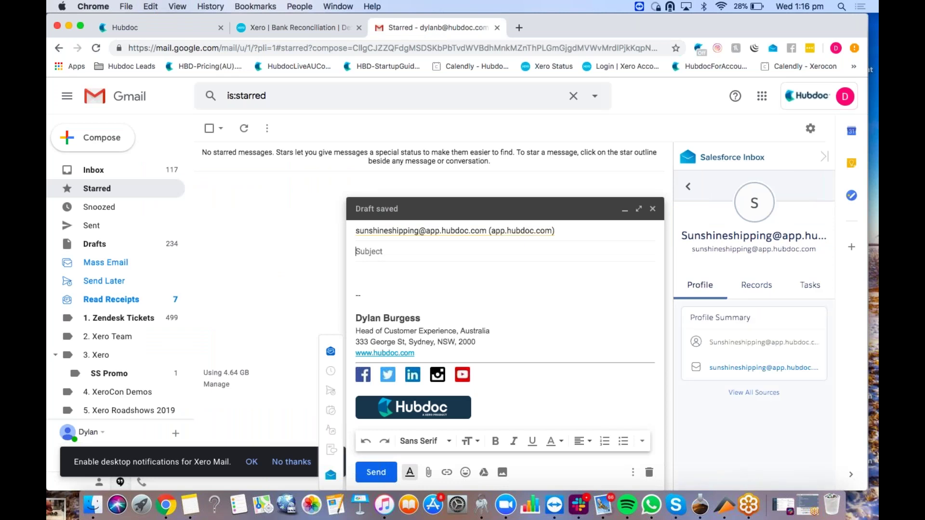
Step: Write the body '#note Job number 12345, invoice to be paid on 30 April #note'
{"action": "key", "text": "Tab"}
{"action": "type", "text": "#not"}
{"action": "type", "text": "e Job number 12345"}
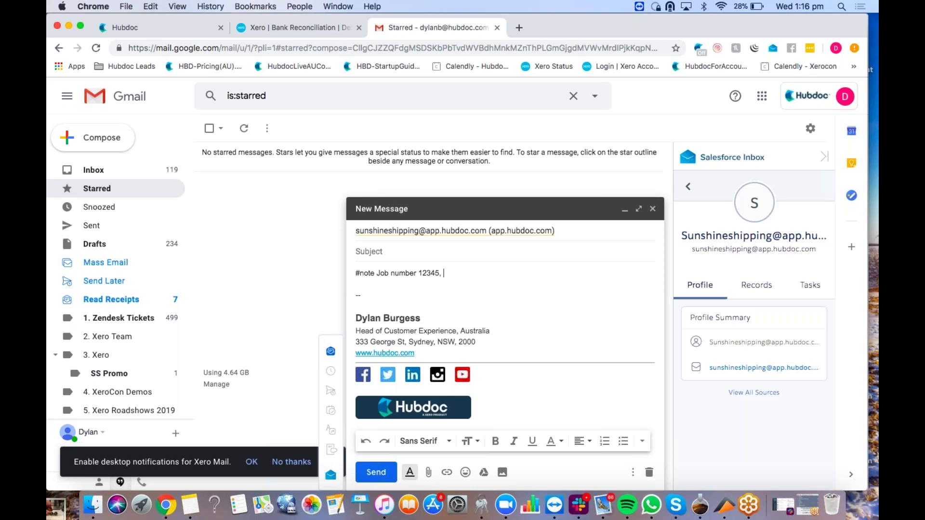
{"action": "type", "text": ", invoice to "}
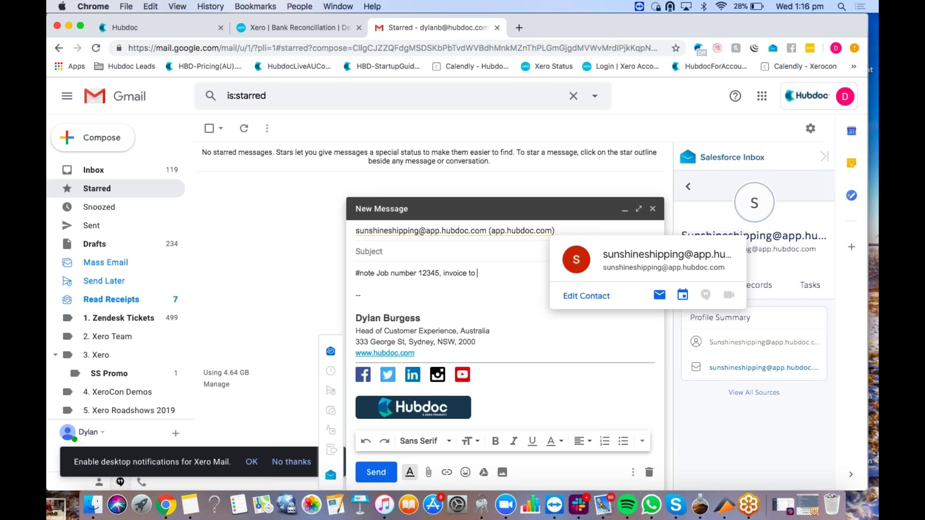
{"action": "type", "text": "be paid on 30 Ap"}
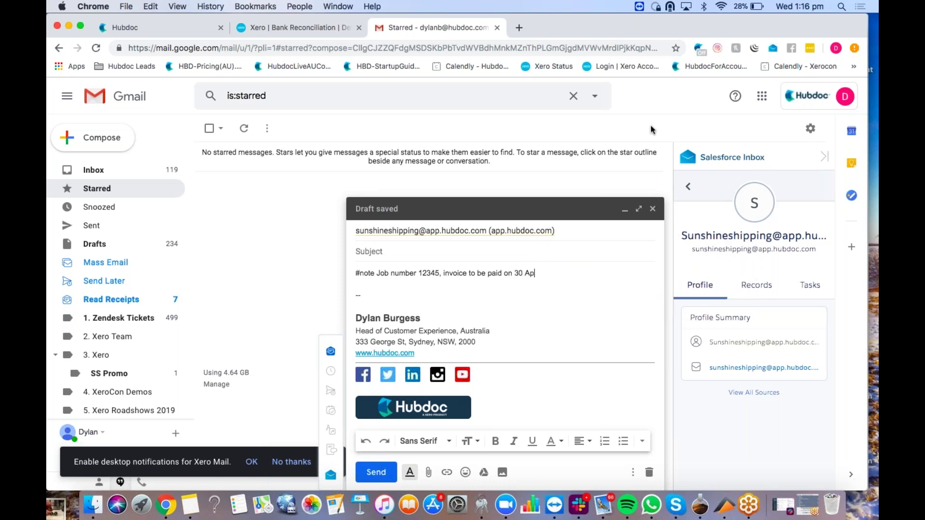
{"action": "type", "text": "ril #note"}
{"action": "left_click_drag", "start_coordinate": [569, 277], "coordinate": [535, 273]}
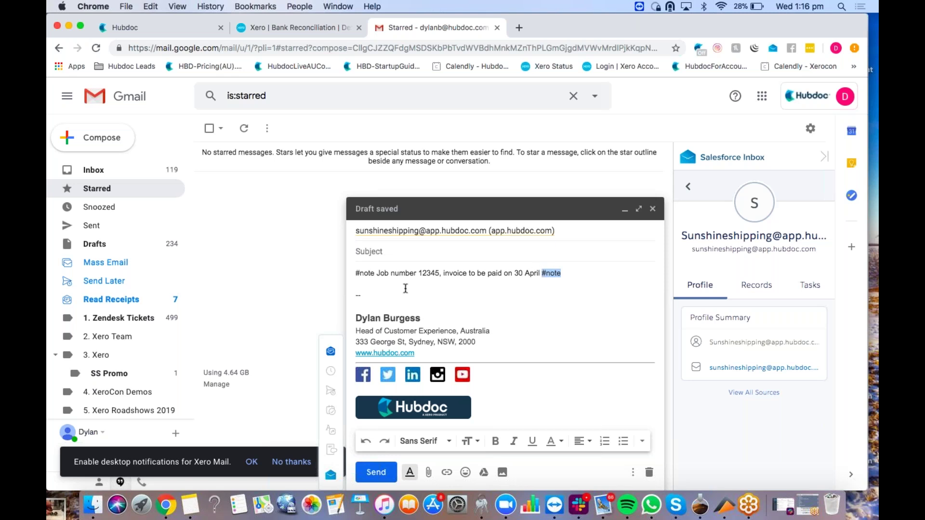
{"action": "left_click", "coordinate": [375, 273], "text": "shift"}
{"action": "left_click", "coordinate": [359, 279]}
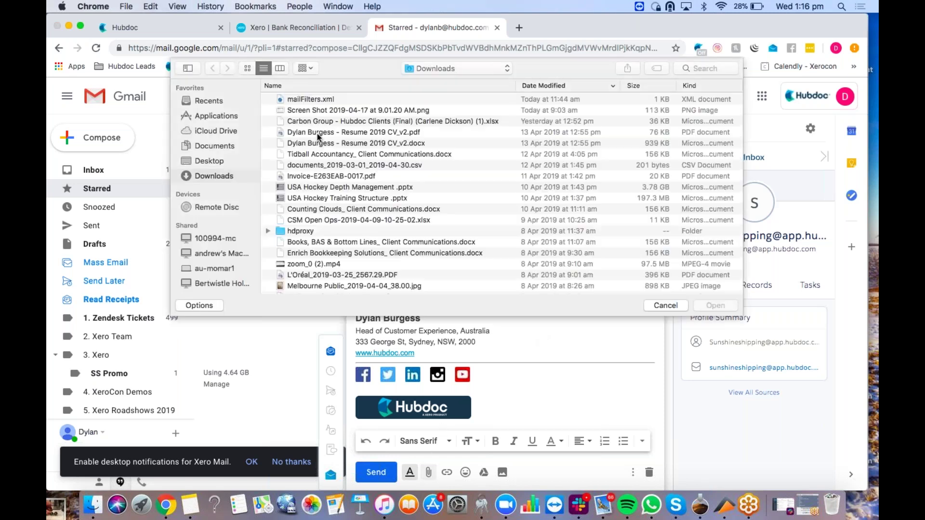
Step: Attach Best Buy-ml.pdf and TekSavvy_sample.pdf from Documents and send the note to Hubdoc
{"action": "left_click", "coordinate": [215, 146]}
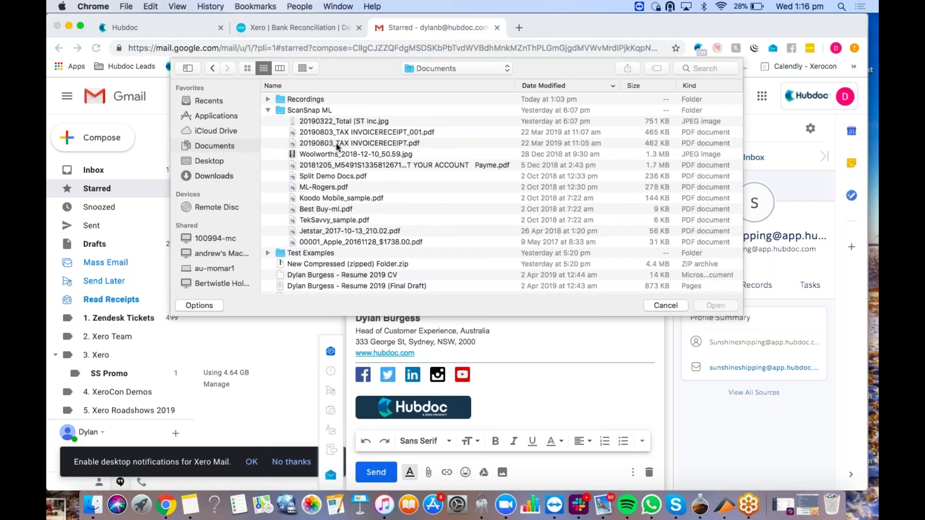
{"action": "left_click", "coordinate": [338, 212]}
{"action": "left_click", "coordinate": [338, 216], "text": "shift"}
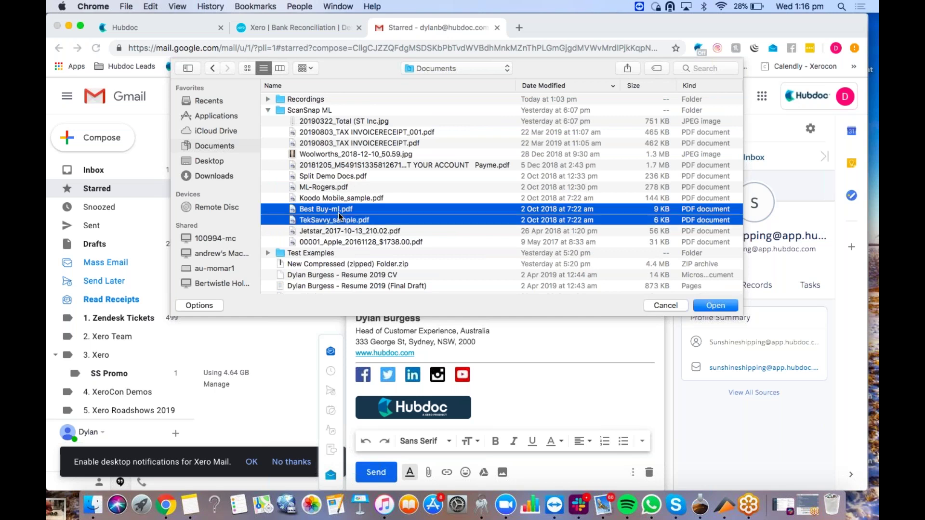
{"action": "left_click", "coordinate": [713, 306]}
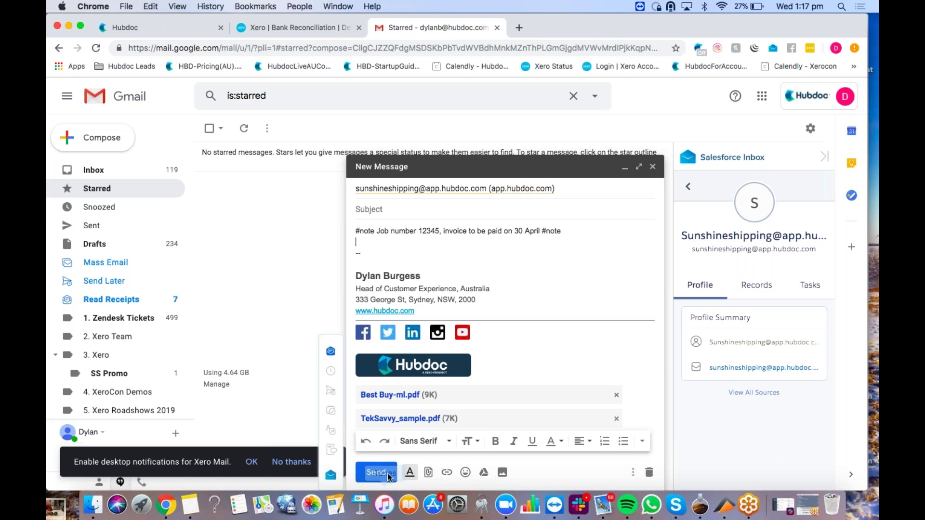
{"action": "key", "text": "super+Return"}
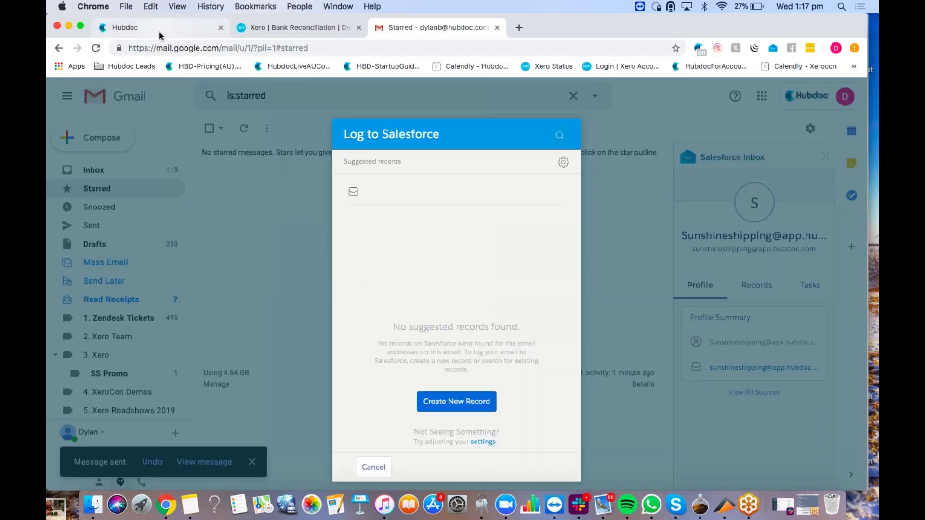
Step: Return to Hubdoc and close the Sunshine Shipping upload dialog
{"action": "left_click", "coordinate": [160, 36]}
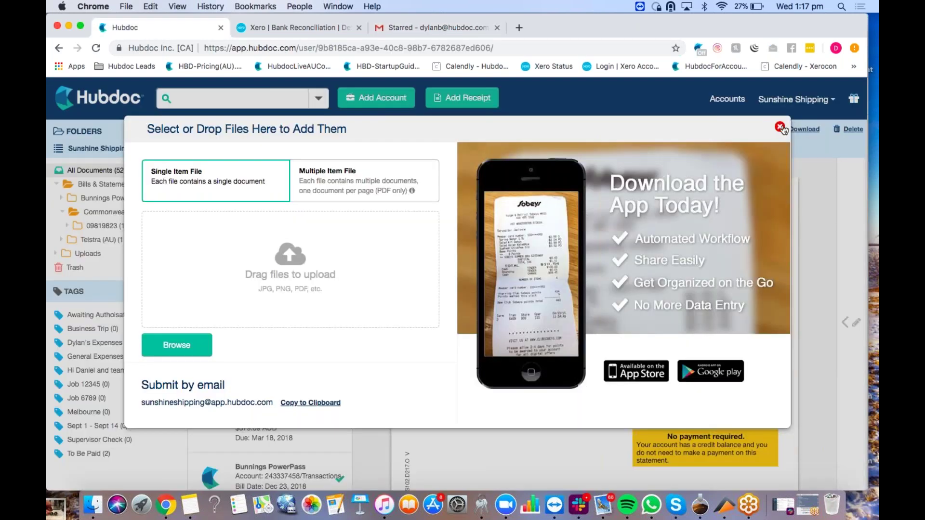
{"action": "left_click", "coordinate": [780, 126]}
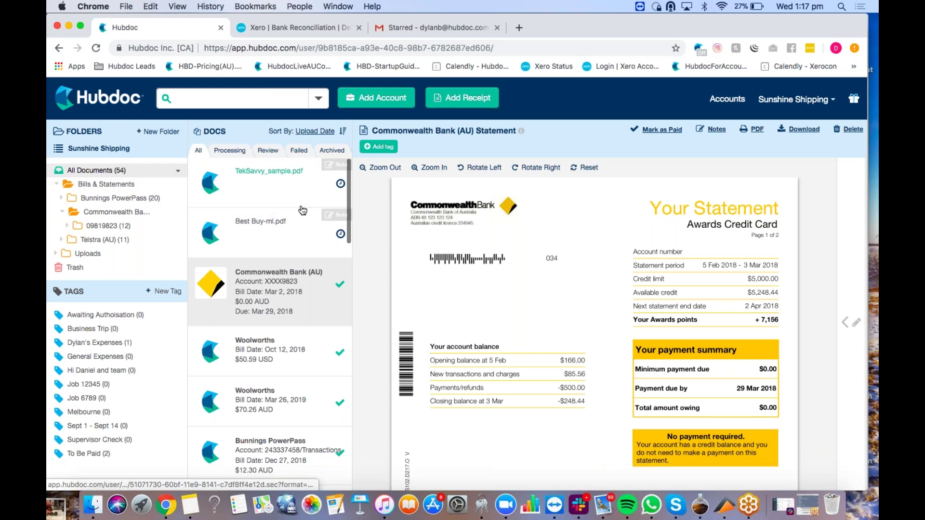
Step: Check the Processing list, then show the Review list holding the emailed TekSavvy and Best Buy bills
{"action": "left_click", "coordinate": [230, 151]}
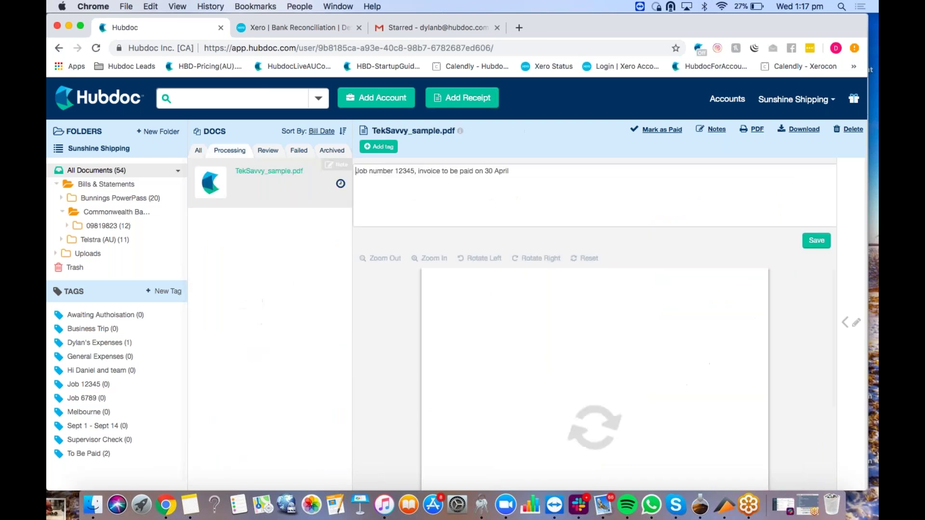
{"action": "left_click", "coordinate": [341, 188]}
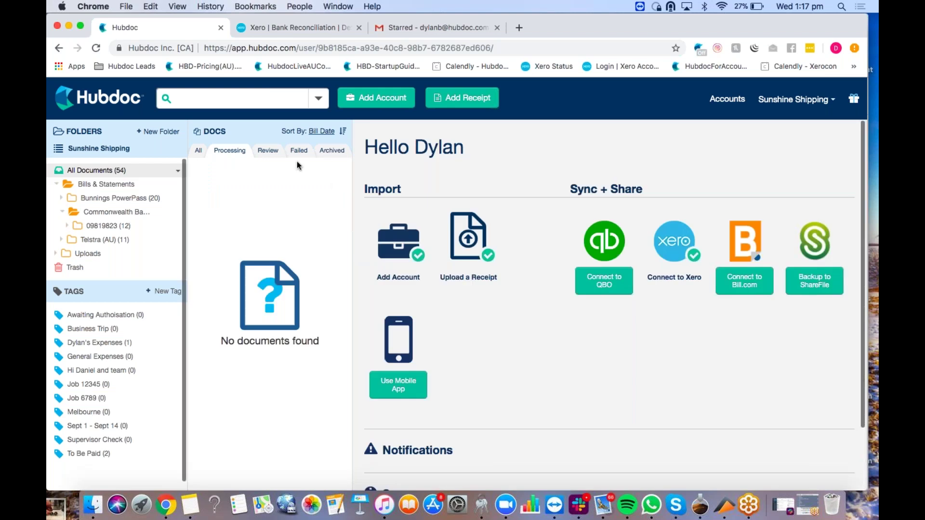
{"action": "left_click", "coordinate": [263, 150]}
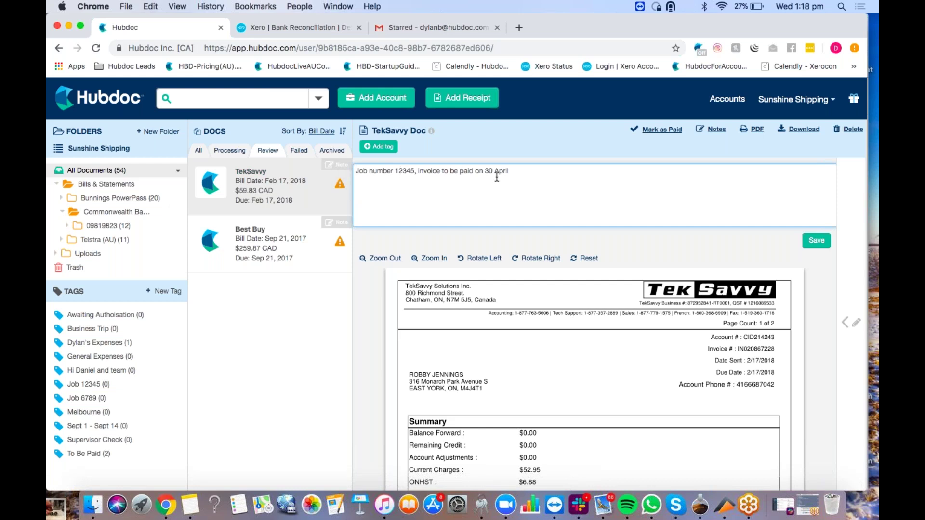
Step: Drag the TekSavvy and Best Buy cards onto the Job 12345 tag, then view TekSavvy's details
{"action": "triple_click", "coordinate": [356, 168]}
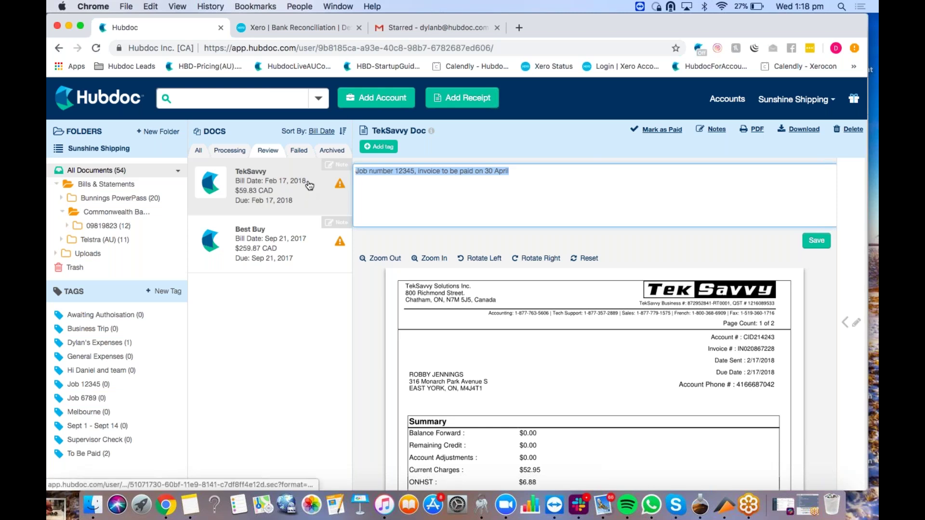
{"action": "left_click_drag", "start_coordinate": [310, 185], "coordinate": [142, 387]}
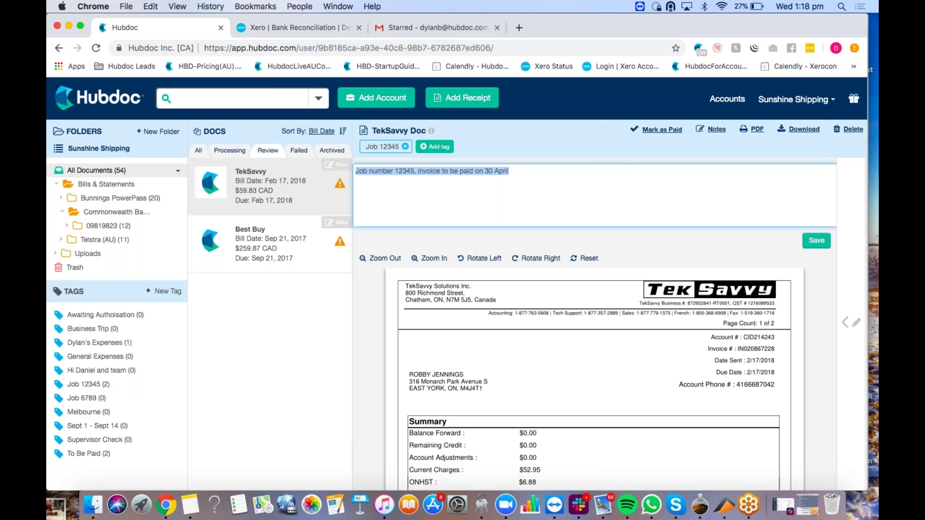
{"action": "left_click", "coordinate": [850, 260]}
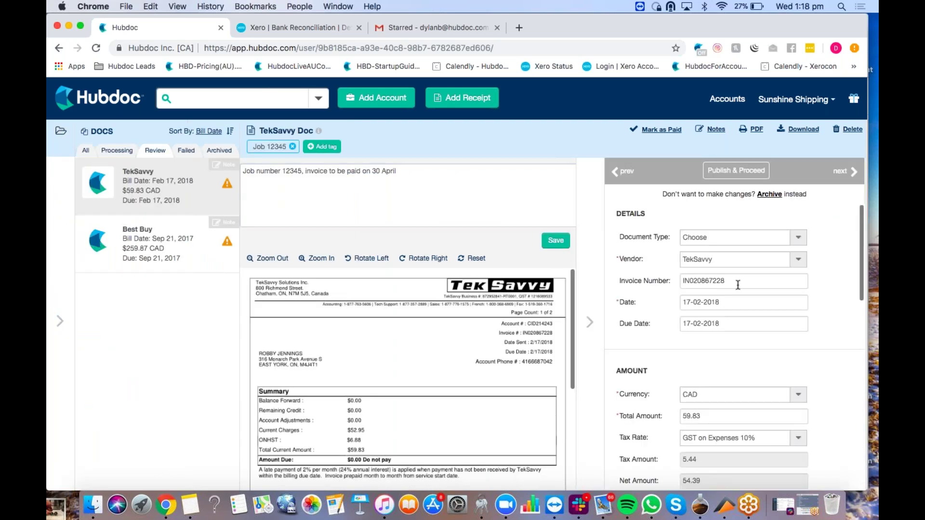
Step: Check the Xero destination in TekSavvy's details and publish it with Publish & Proceed
{"action": "scroll", "coordinate": [734, 287], "scroll_direction": "down", "scroll_amount": 2}
{"action": "scroll", "coordinate": [735, 314], "scroll_direction": "down", "scroll_amount": 5}
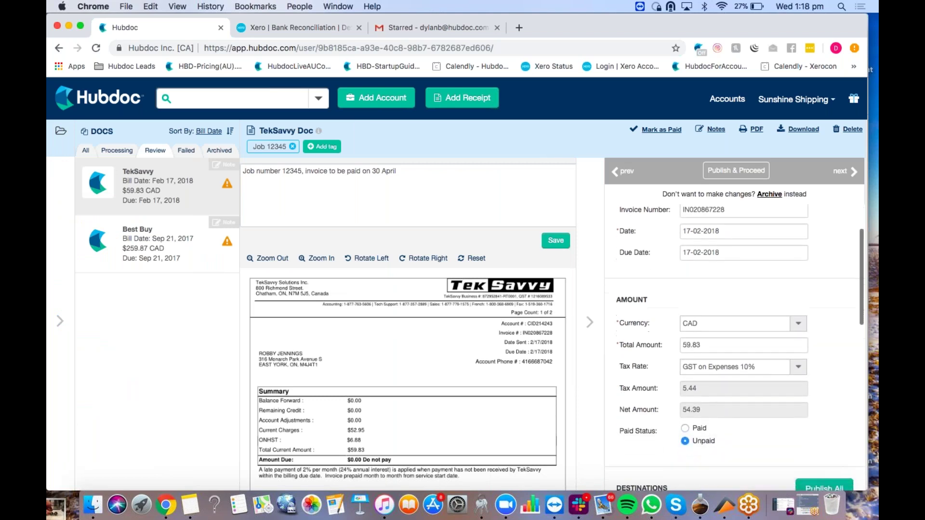
{"action": "scroll", "coordinate": [735, 338], "scroll_direction": "down", "scroll_amount": 5}
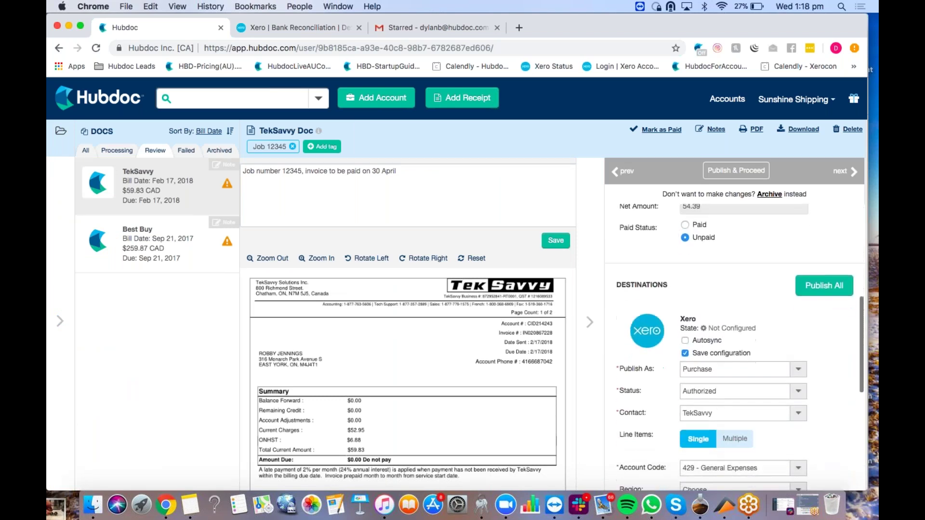
{"action": "scroll", "coordinate": [737, 369], "scroll_direction": "down", "scroll_amount": 4}
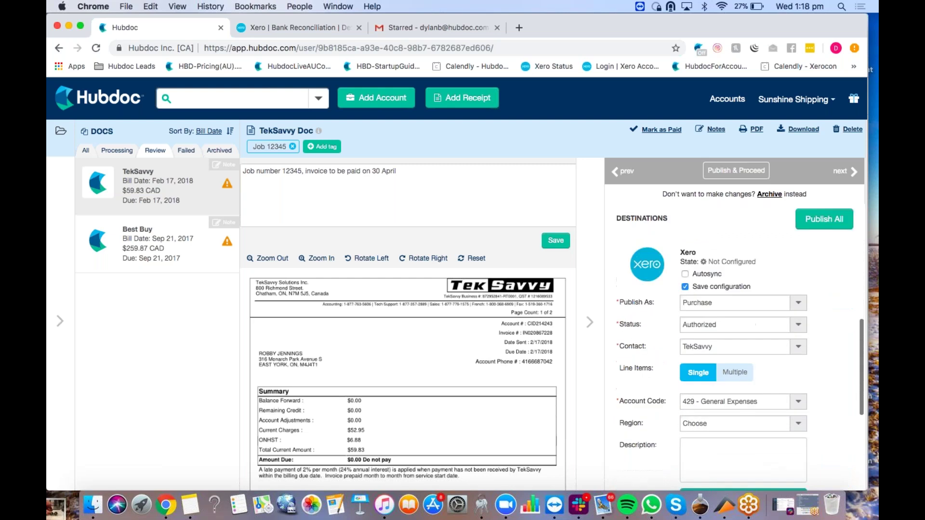
{"action": "scroll", "coordinate": [737, 369], "scroll_direction": "down", "scroll_amount": 3}
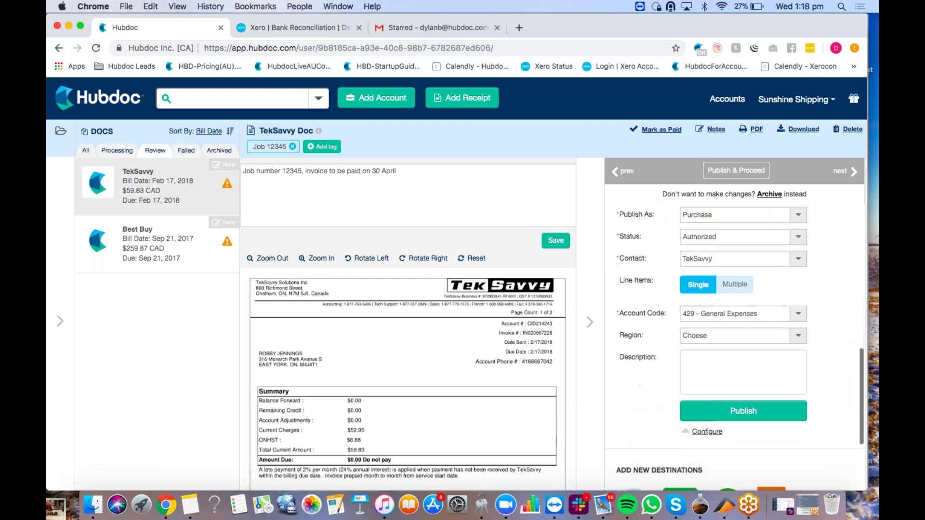
{"action": "scroll", "coordinate": [737, 369], "scroll_direction": "up", "scroll_amount": 4}
{"action": "scroll", "coordinate": [730, 215], "scroll_direction": "up", "scroll_amount": 3}
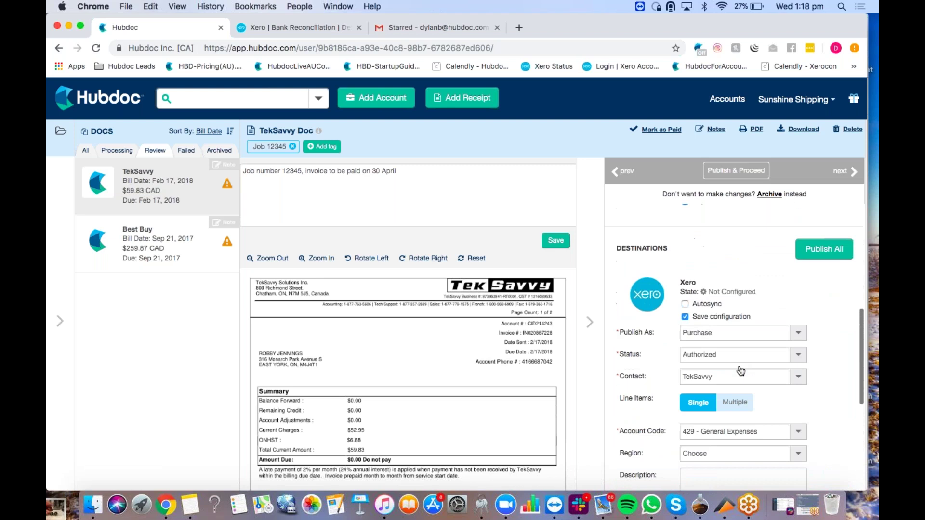
{"action": "left_click", "coordinate": [731, 171]}
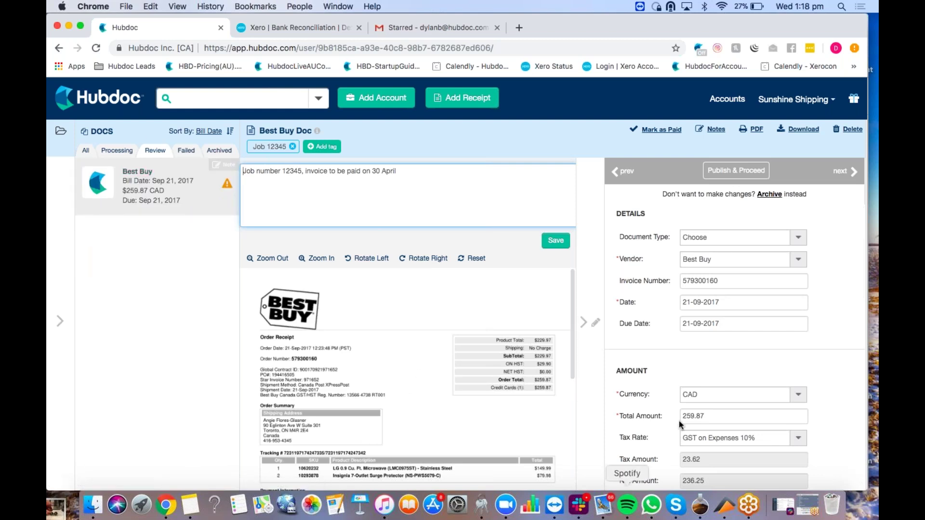
Step: Publish the Best Buy bill to Xero and view All Documents
{"action": "scroll", "coordinate": [745, 378], "scroll_direction": "down", "scroll_amount": 5}
{"action": "scroll", "coordinate": [745, 376], "scroll_direction": "down", "scroll_amount": 5}
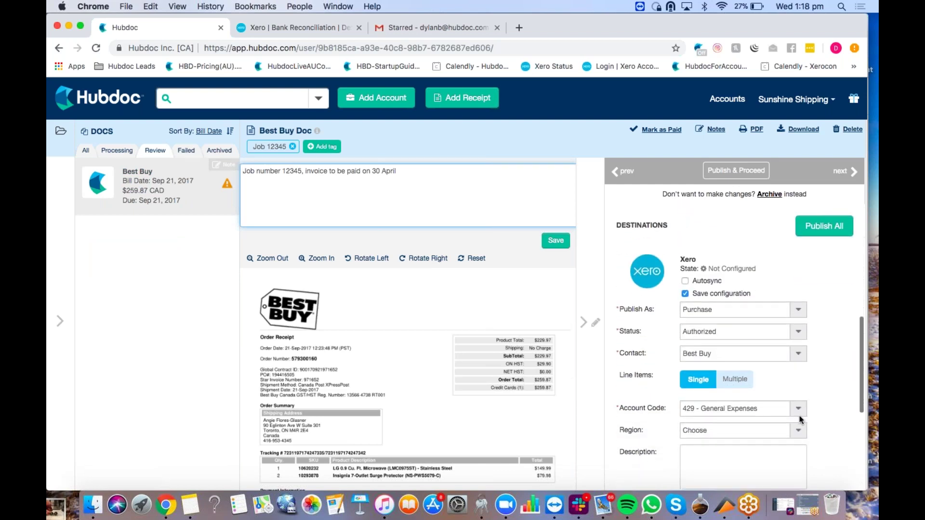
{"action": "scroll", "coordinate": [794, 413], "scroll_direction": "up", "scroll_amount": 3}
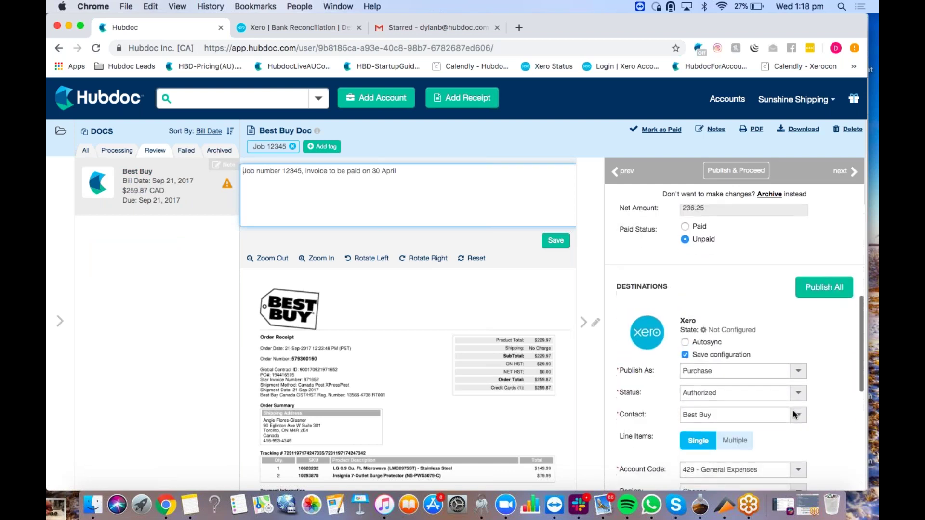
{"action": "scroll", "coordinate": [795, 415], "scroll_direction": "down", "scroll_amount": 1}
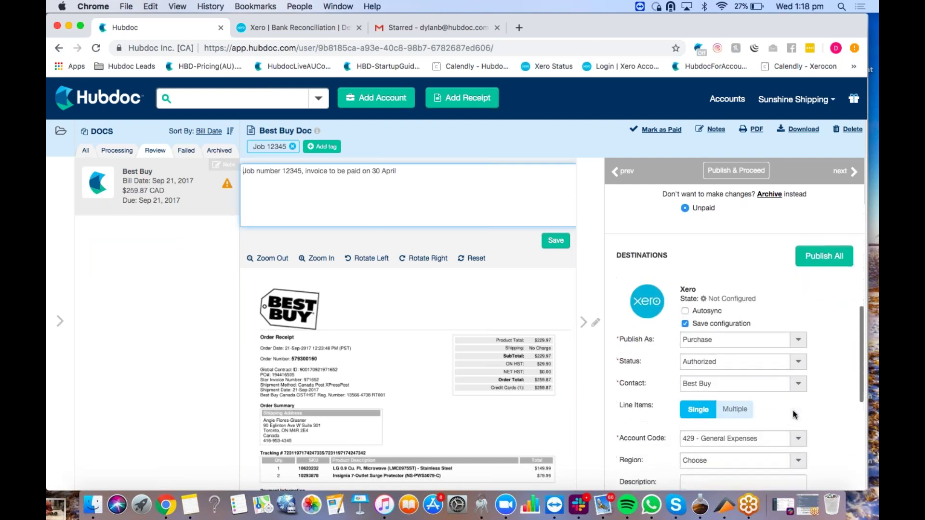
{"action": "left_click", "coordinate": [744, 177]}
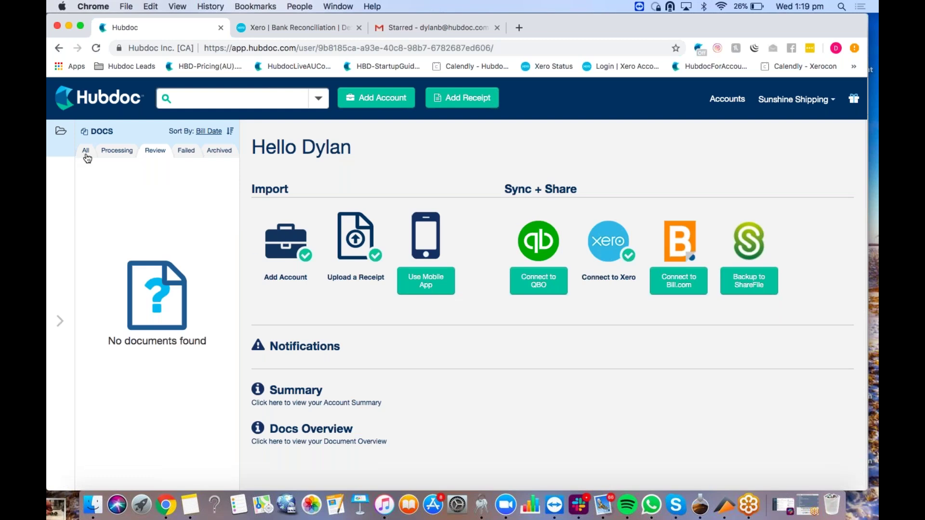
{"action": "left_click", "coordinate": [87, 155]}
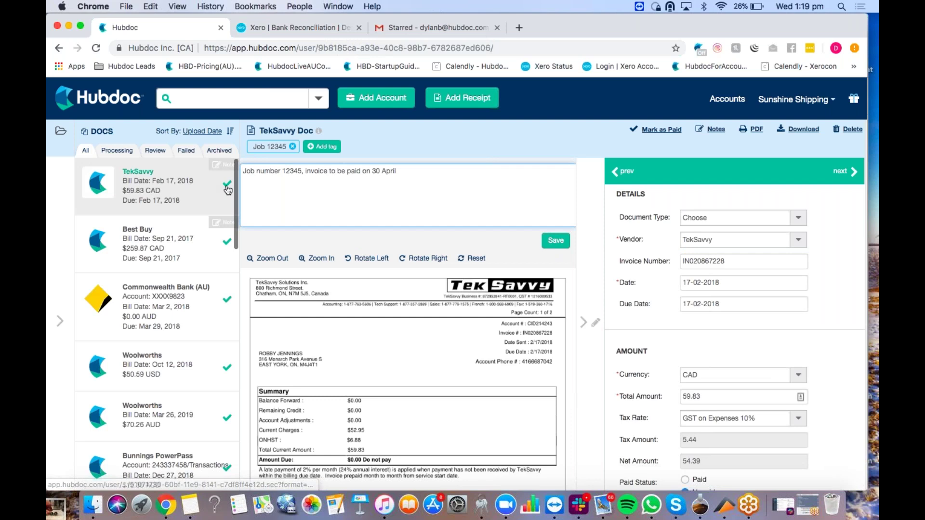
Step: Sort the archived documents by Upload Date, then show the All list with TekSavvy first
{"action": "left_click", "coordinate": [228, 151]}
{"action": "left_click", "coordinate": [221, 131]}
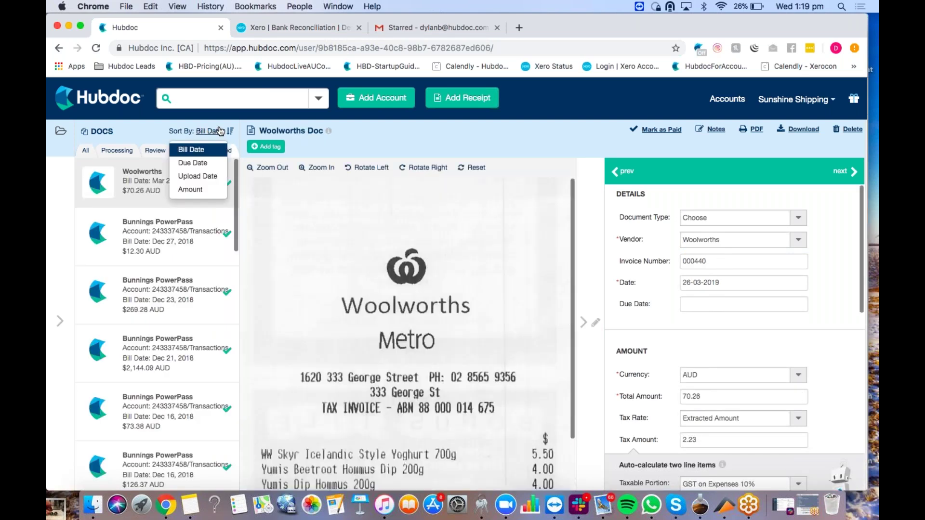
{"action": "left_click", "coordinate": [207, 177]}
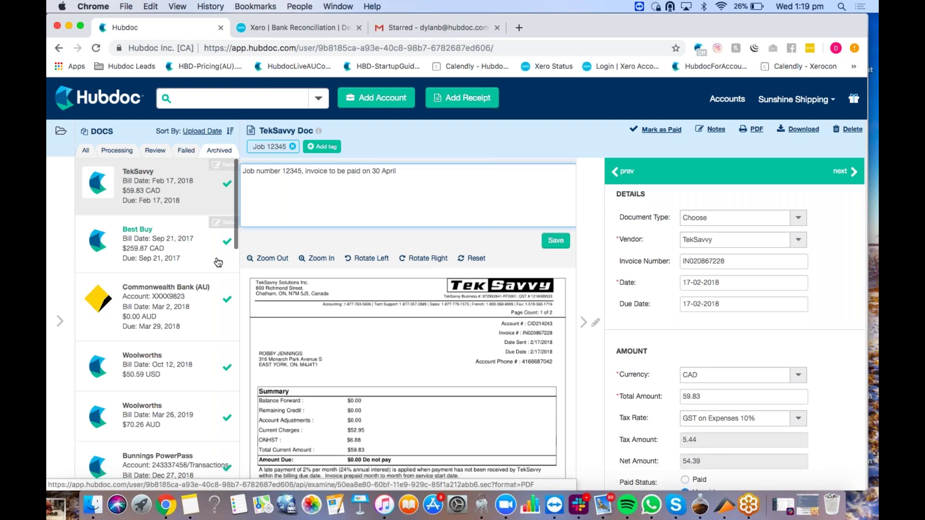
{"action": "left_click", "coordinate": [86, 150]}
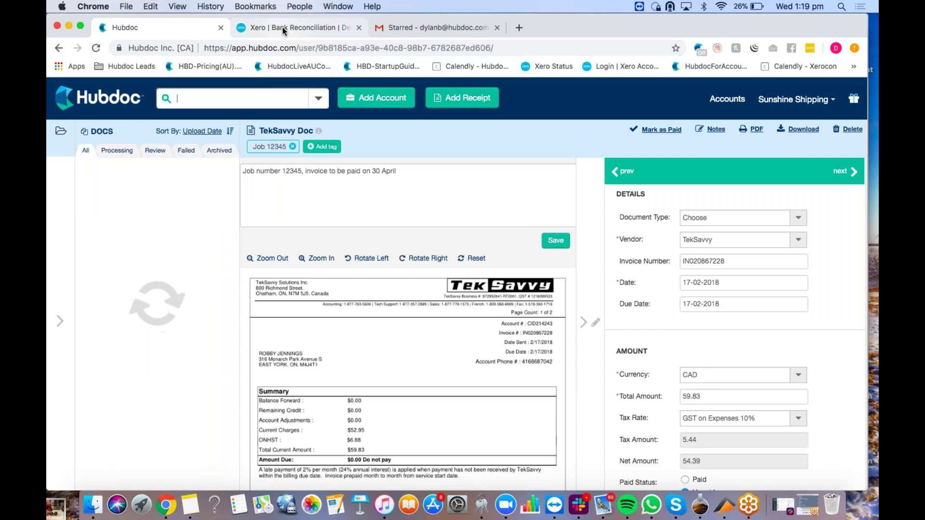
{"action": "left_click", "coordinate": [283, 27]}
Step: Refresh Xero reconciliation, Find & Match the 21 Sep 2017 Best Buy line, and open bill 579300160
{"action": "scroll", "coordinate": [239, 164], "scroll_direction": "down", "scroll_amount": 5}
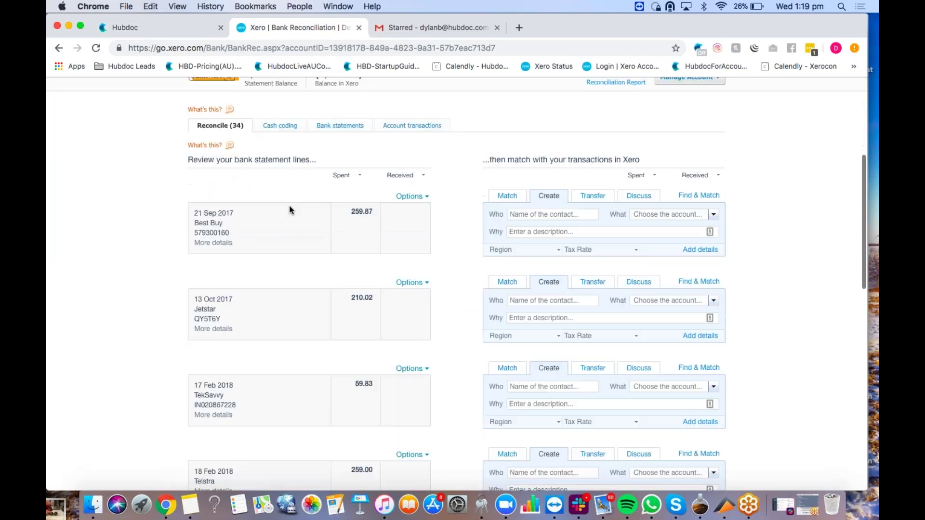
{"action": "left_click", "coordinate": [340, 126]}
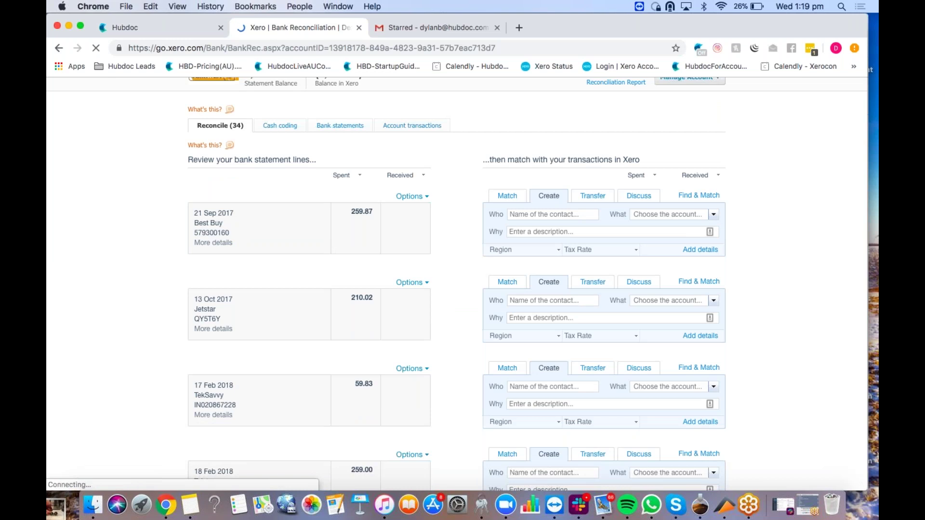
{"action": "scroll", "coordinate": [458, 284], "scroll_direction": "down", "scroll_amount": 5}
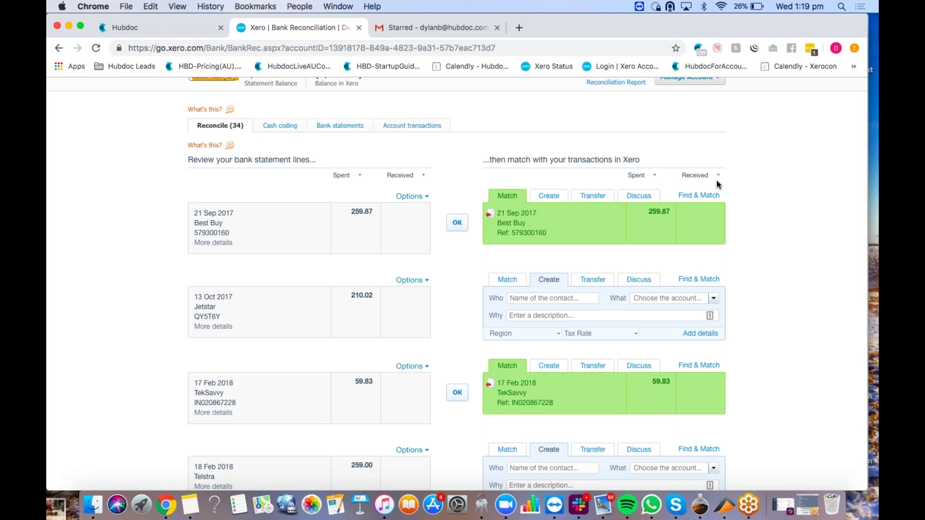
{"action": "left_click", "coordinate": [700, 196]}
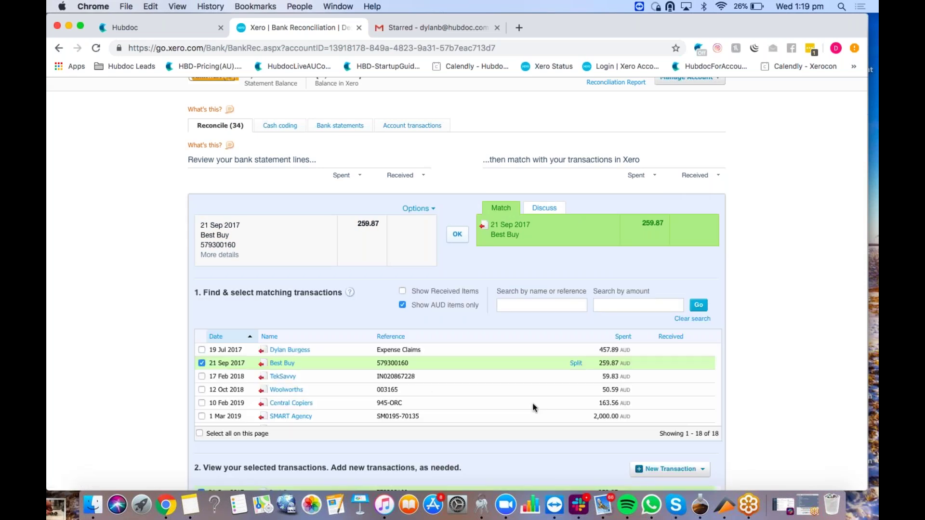
{"action": "left_click", "coordinate": [282, 363]}
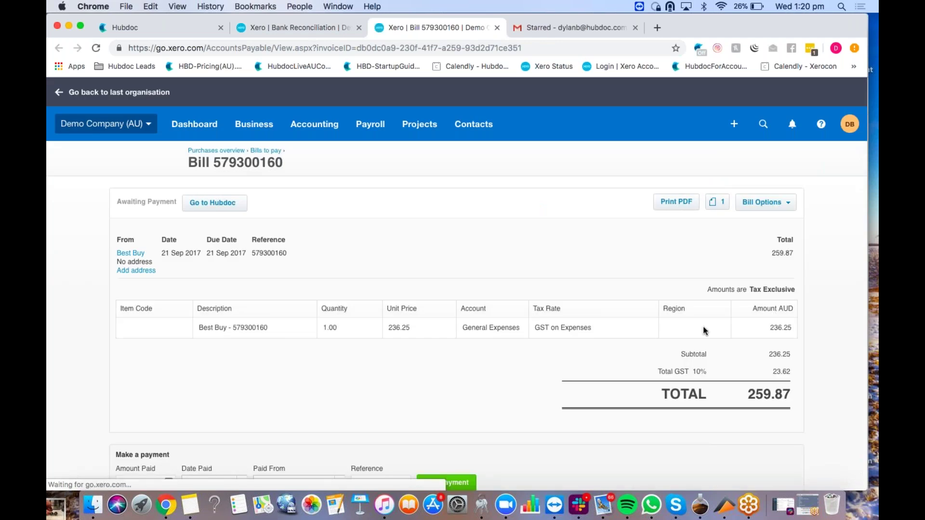
Step: View the Best Buy bill's PDF attachment, close the bill tab, and return to Hubdoc
{"action": "left_click", "coordinate": [726, 204]}
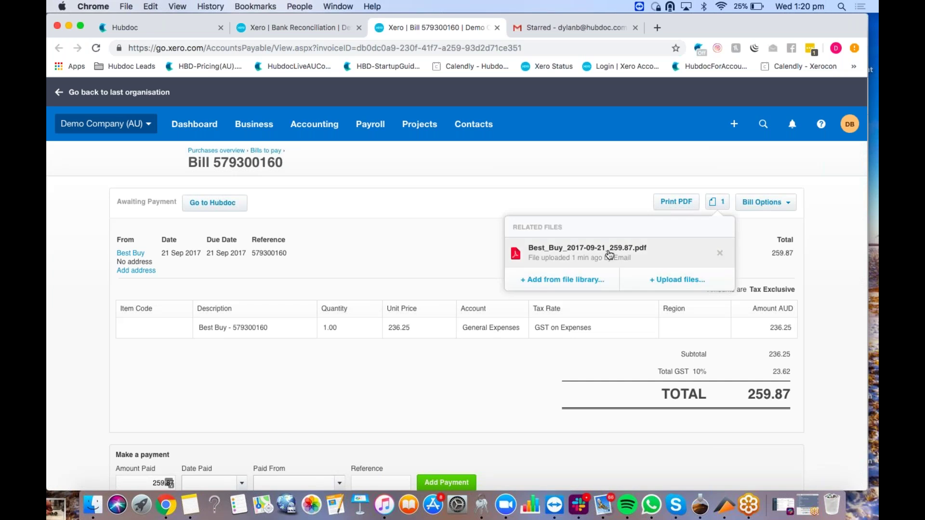
{"action": "left_click", "coordinate": [496, 27]}
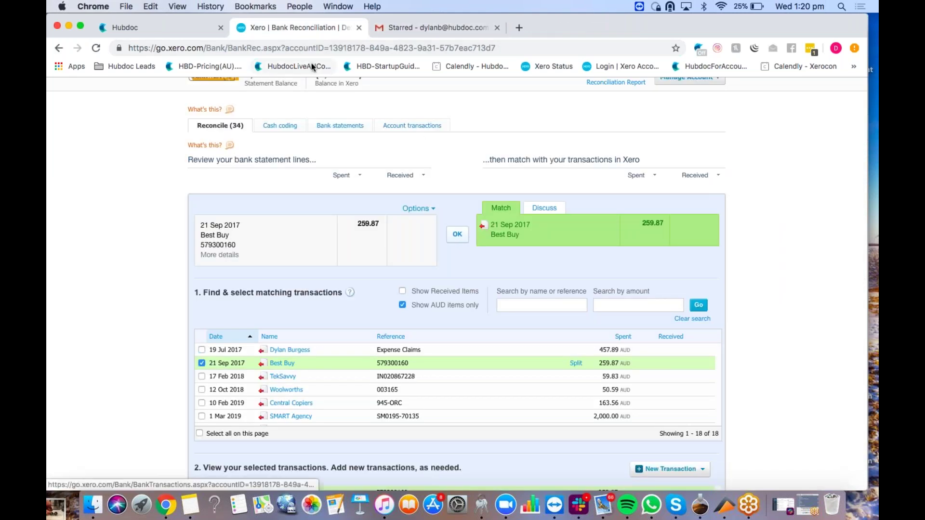
{"action": "left_click", "coordinate": [196, 30]}
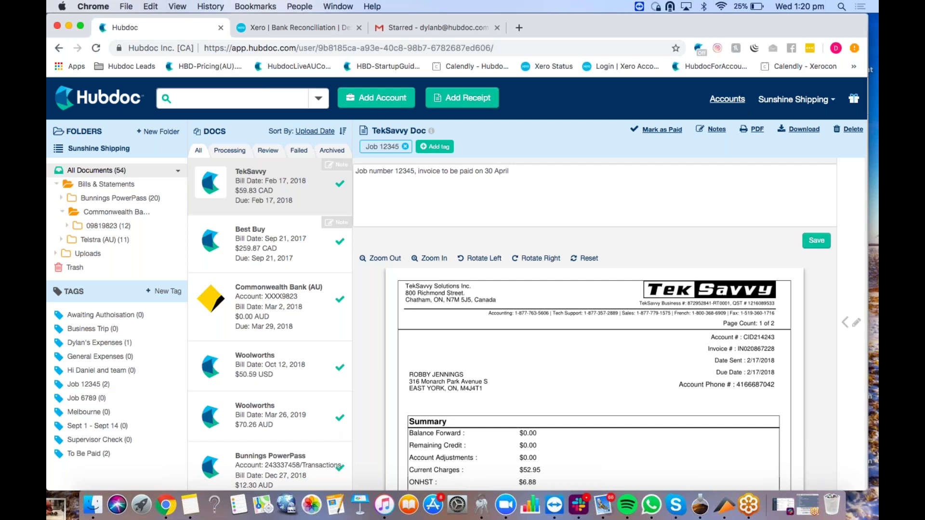
Step: Show the account Profile page with account details, AUD base currency and the upload-by-email addresses
{"action": "left_click", "coordinate": [736, 100]}
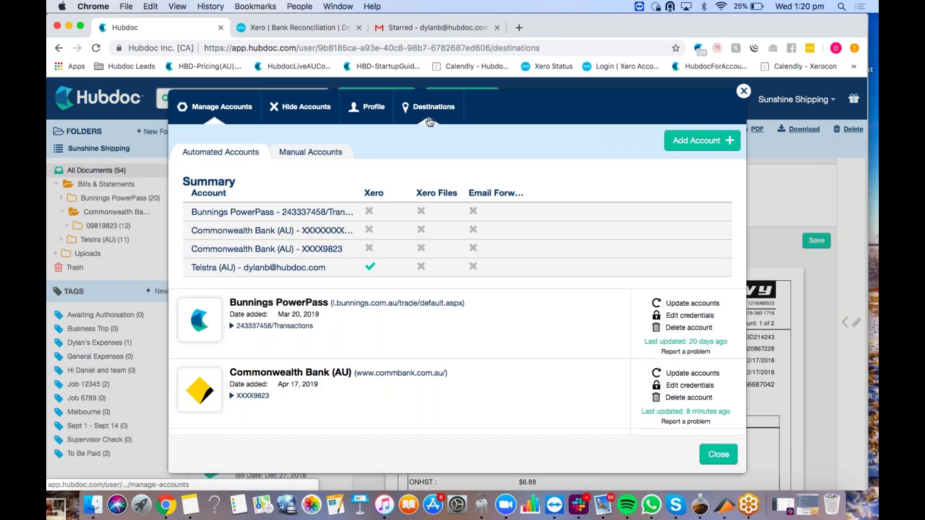
{"action": "left_click", "coordinate": [428, 107]}
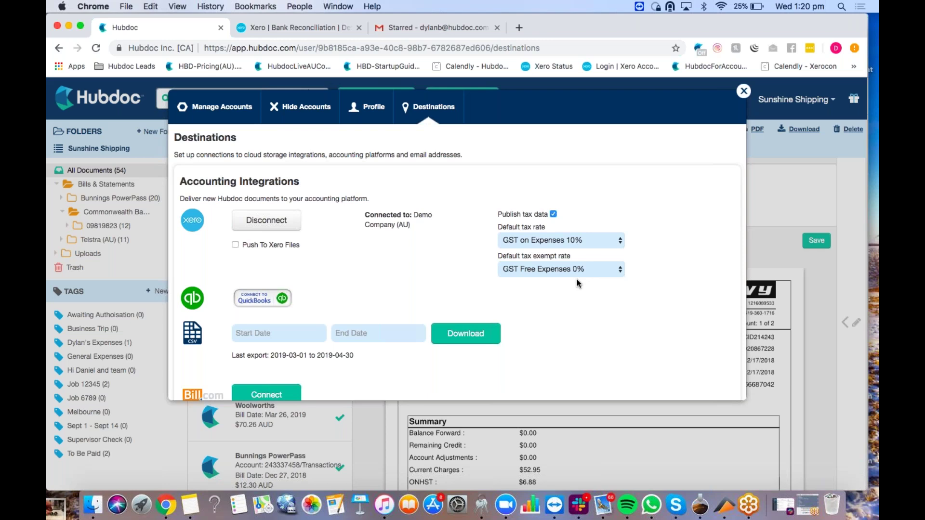
{"action": "left_click", "coordinate": [367, 106]}
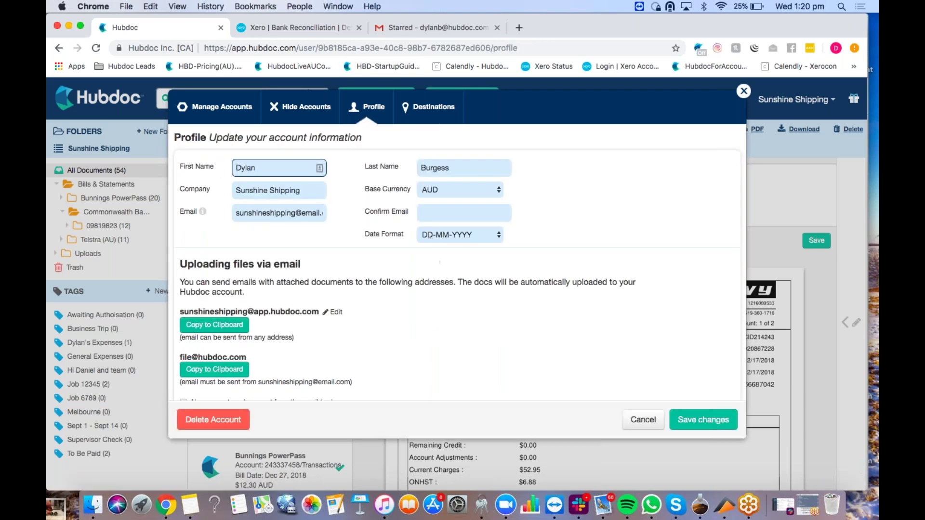
Step: Look at the upload-email address prefix, then view the Manage Accounts summary with each account's Xero status
{"action": "left_click", "coordinate": [335, 312]}
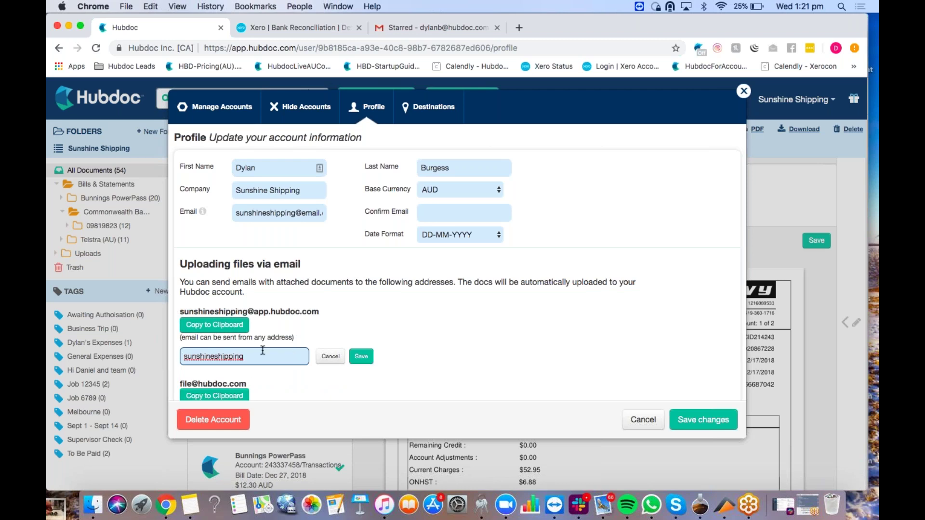
{"action": "left_click", "coordinate": [361, 356]}
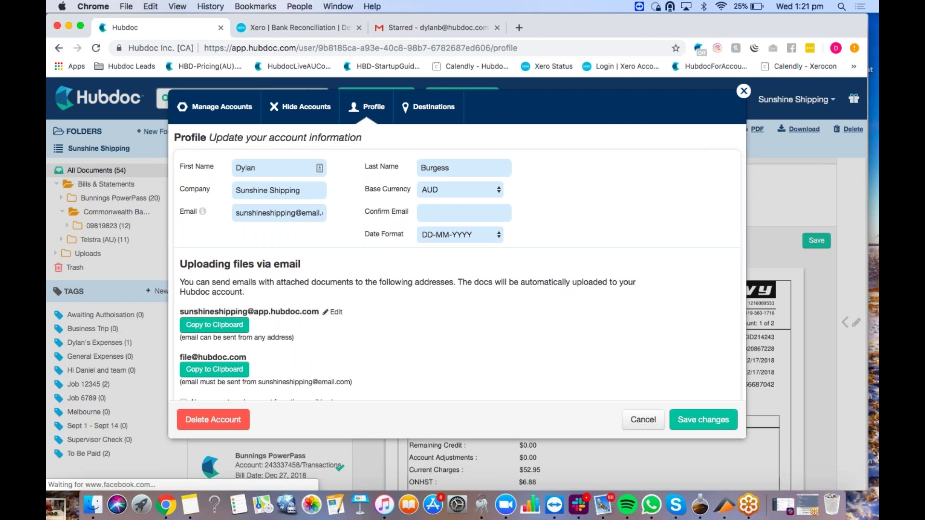
{"action": "scroll", "coordinate": [188, 337], "scroll_direction": "down", "scroll_amount": 5}
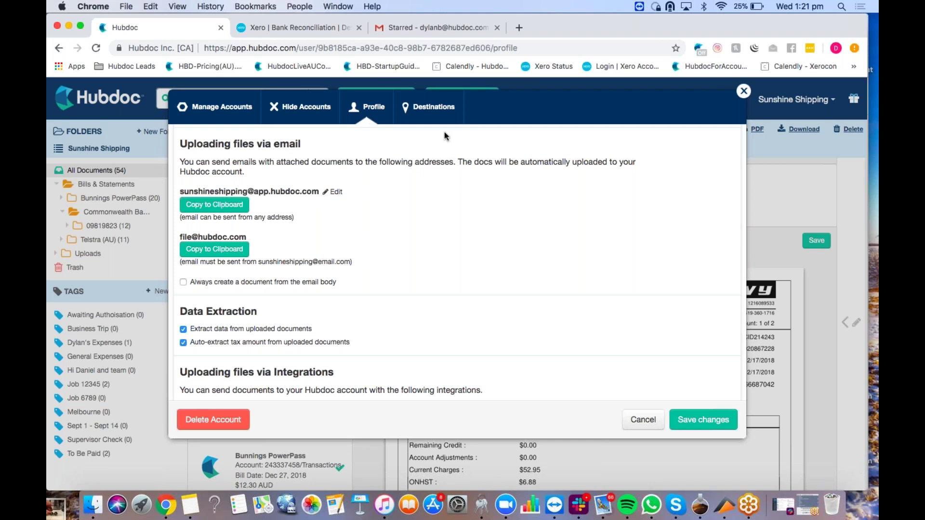
{"action": "left_click", "coordinate": [234, 111]}
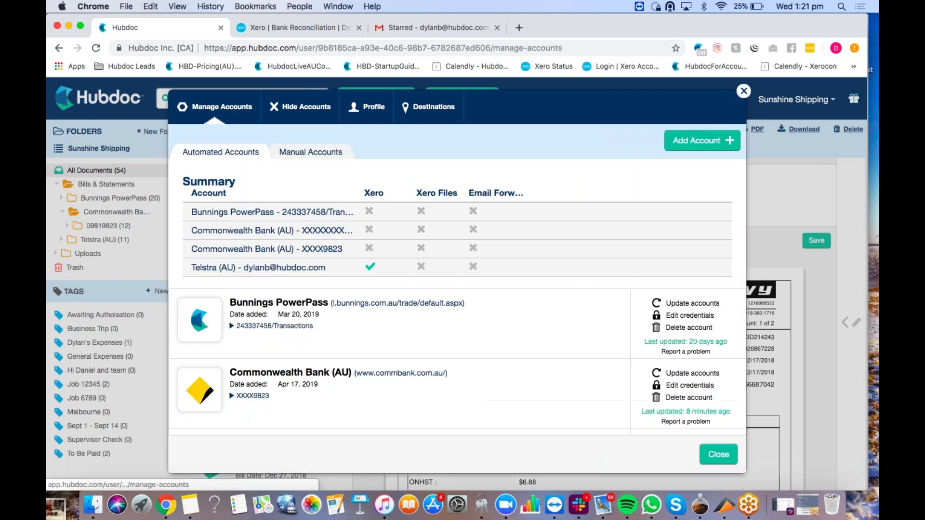
Step: Show the TekSavvy bill's Xero destination: Purchase, Authorized, account 429 - General Expenses
{"action": "left_click", "coordinate": [743, 91]}
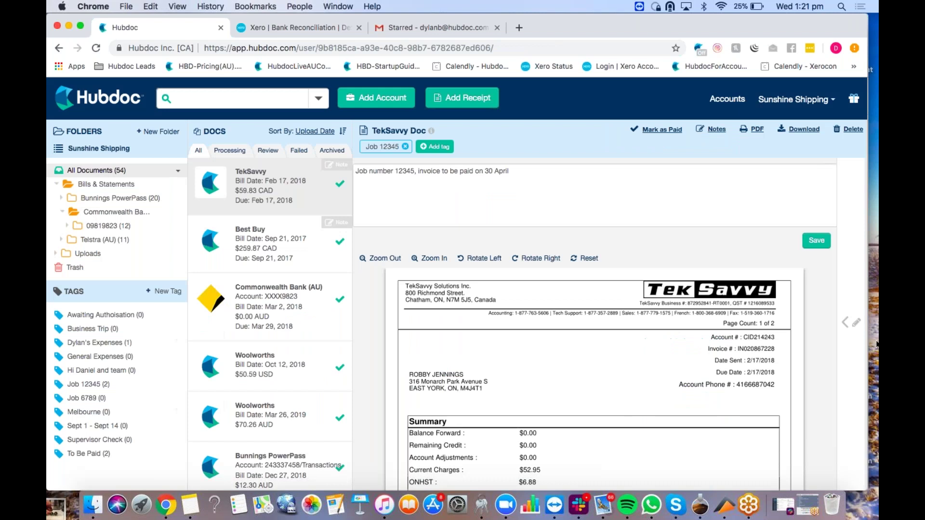
{"action": "left_click", "coordinate": [843, 293]}
{"action": "scroll", "coordinate": [771, 313], "scroll_direction": "down", "scroll_amount": 10}
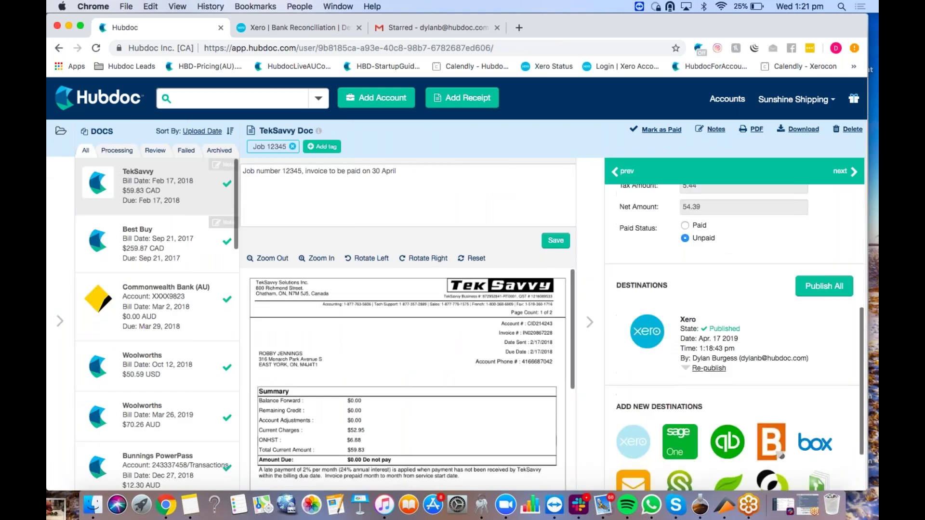
{"action": "left_click", "coordinate": [709, 369]}
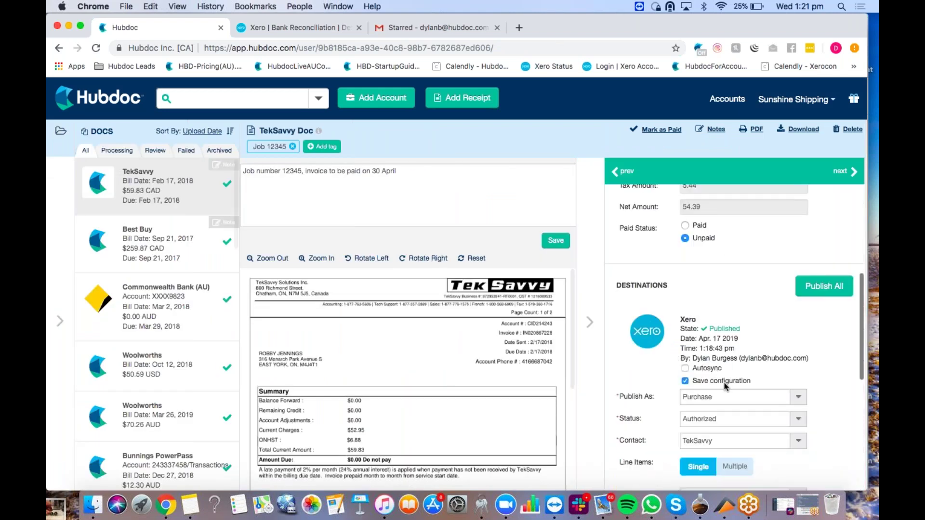
{"action": "scroll", "coordinate": [725, 386], "scroll_direction": "down", "scroll_amount": 1}
{"action": "scroll", "coordinate": [725, 385], "scroll_direction": "down", "scroll_amount": 1}
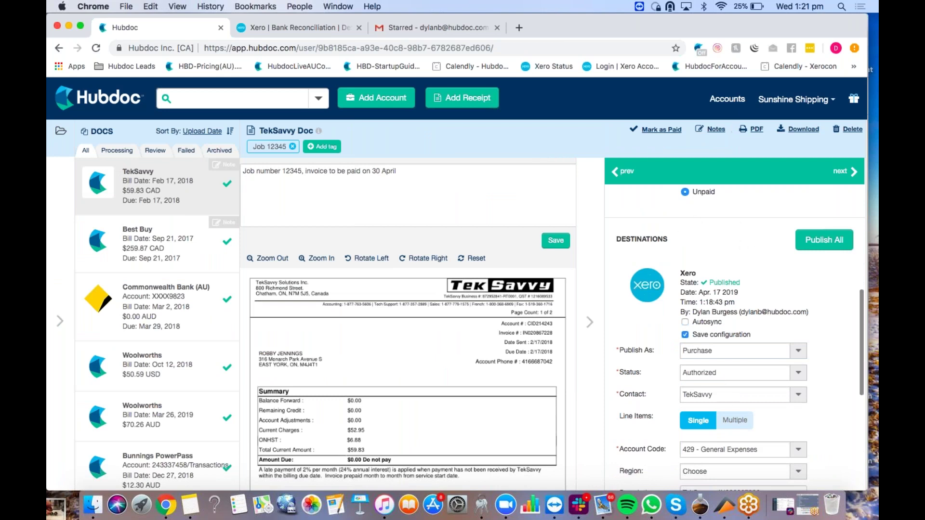
Step: Browse the Manual Accounts vendor list, such as Apple and Kmart, and their Xero publishing
{"action": "left_click", "coordinate": [724, 100]}
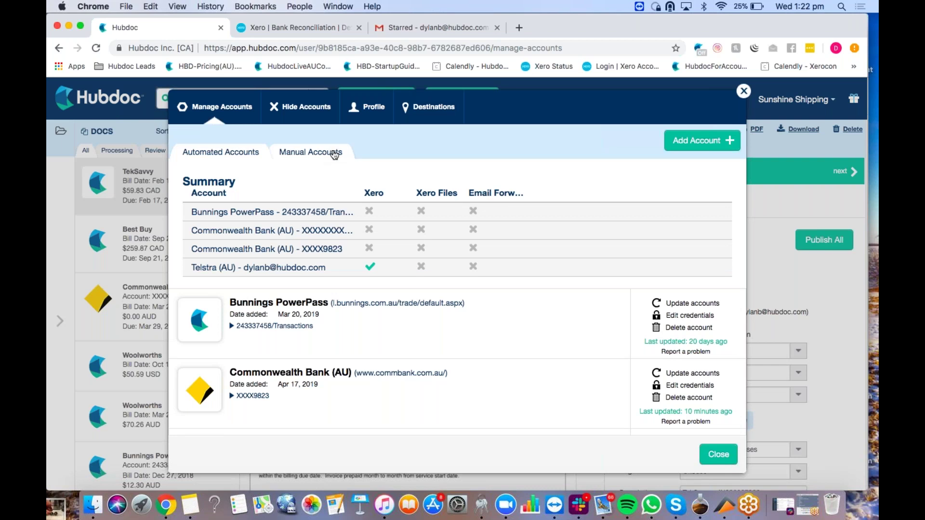
{"action": "left_click", "coordinate": [335, 153]}
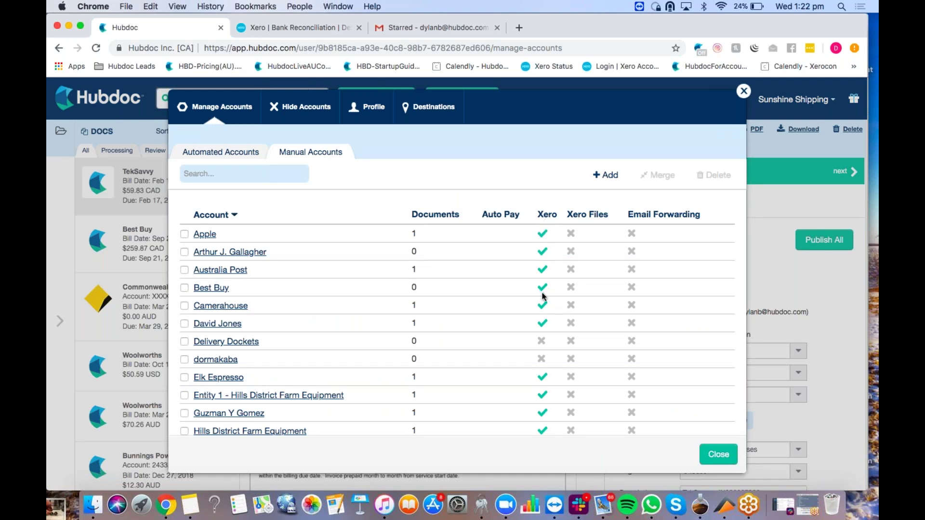
{"action": "scroll", "coordinate": [543, 296], "scroll_direction": "down", "scroll_amount": 2}
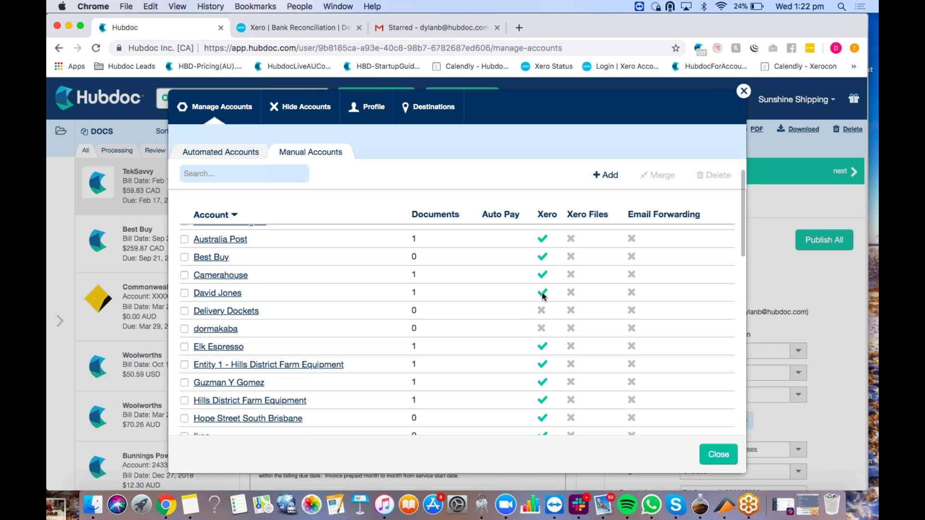
{"action": "scroll", "coordinate": [542, 296], "scroll_direction": "down", "scroll_amount": 5}
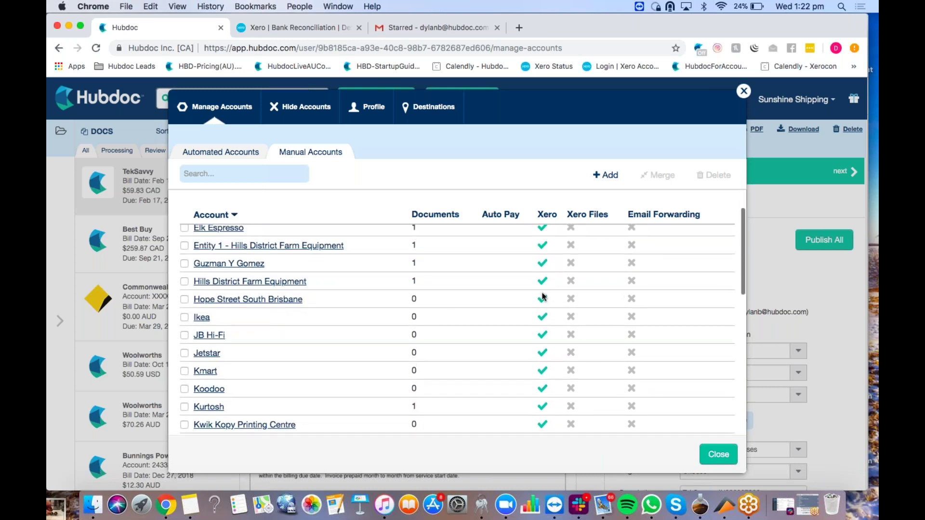
Step: Change the Jetstar vendor rule's Xero bill status from Authorized to Draft and save it
{"action": "left_click", "coordinate": [207, 351]}
{"action": "scroll", "coordinate": [298, 345], "scroll_direction": "down", "scroll_amount": 4}
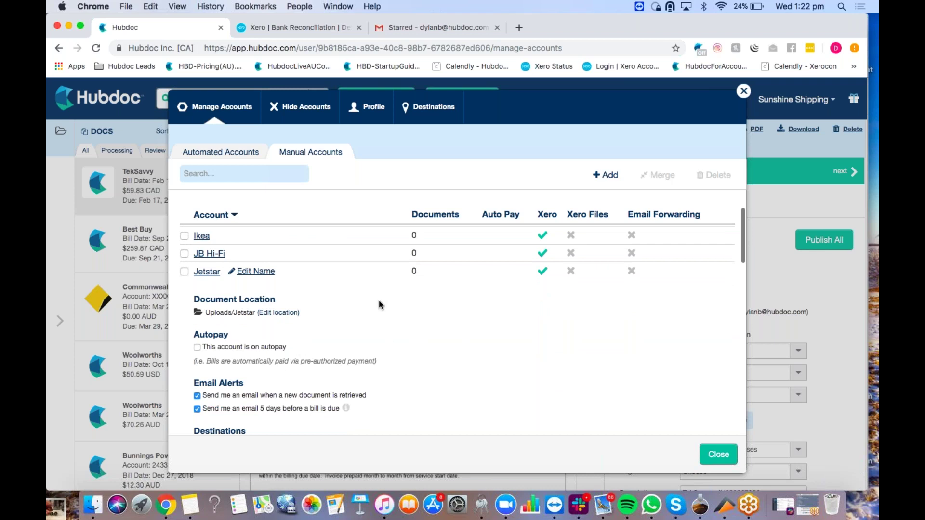
{"action": "scroll", "coordinate": [249, 341], "scroll_direction": "down", "scroll_amount": 5}
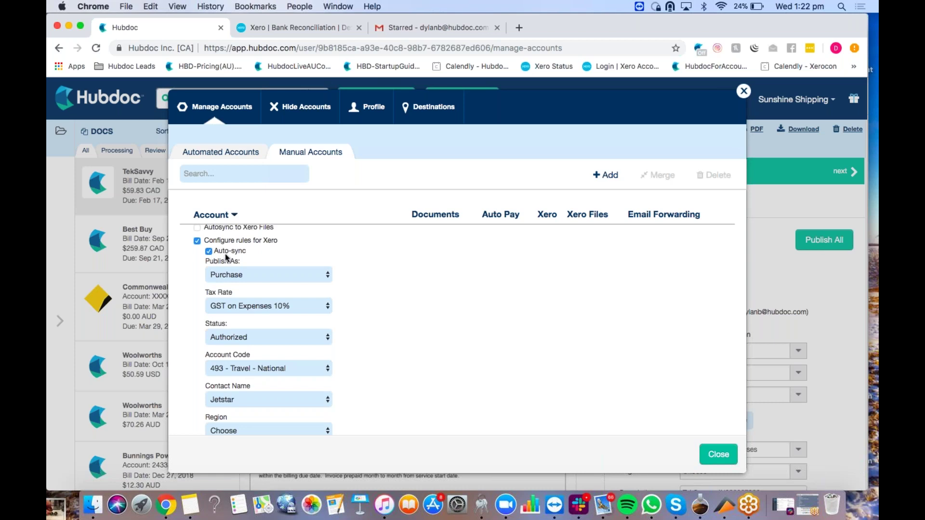
{"action": "scroll", "coordinate": [304, 276], "scroll_direction": "down", "scroll_amount": 1}
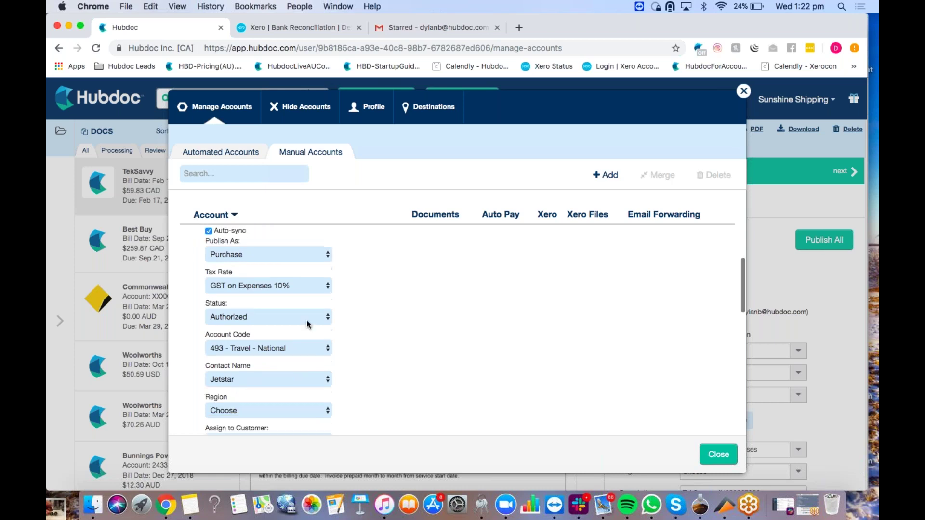
{"action": "left_click", "coordinate": [300, 316]}
{"action": "key", "text": "Escape"}
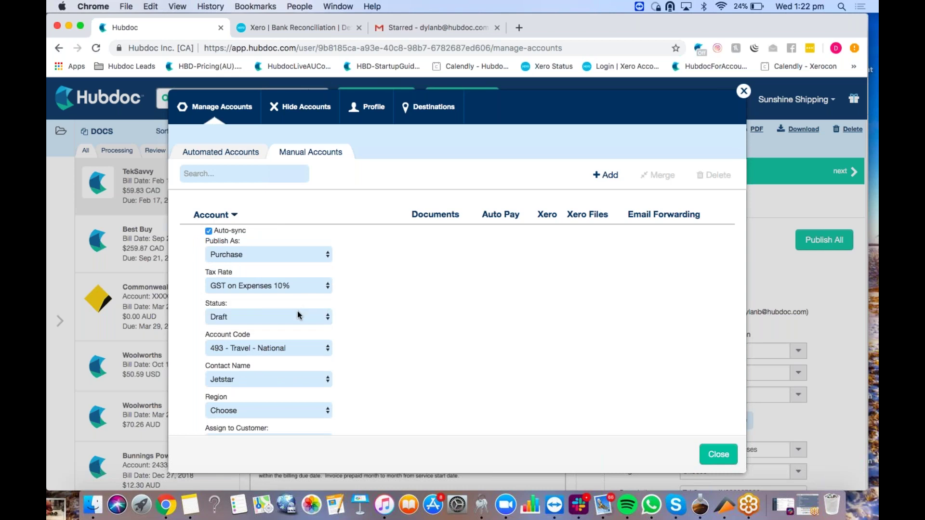
{"action": "scroll", "coordinate": [298, 315], "scroll_direction": "down", "scroll_amount": 1}
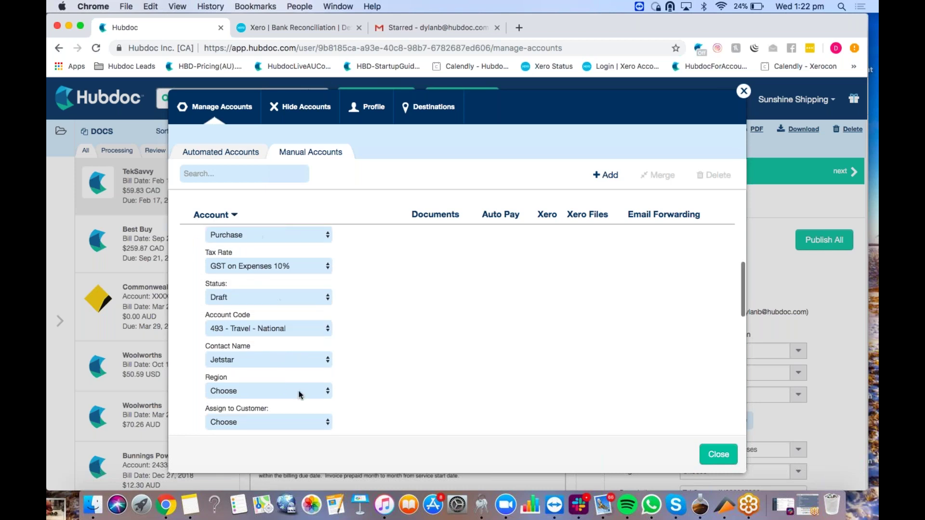
{"action": "scroll", "coordinate": [299, 394], "scroll_direction": "down", "scroll_amount": 1}
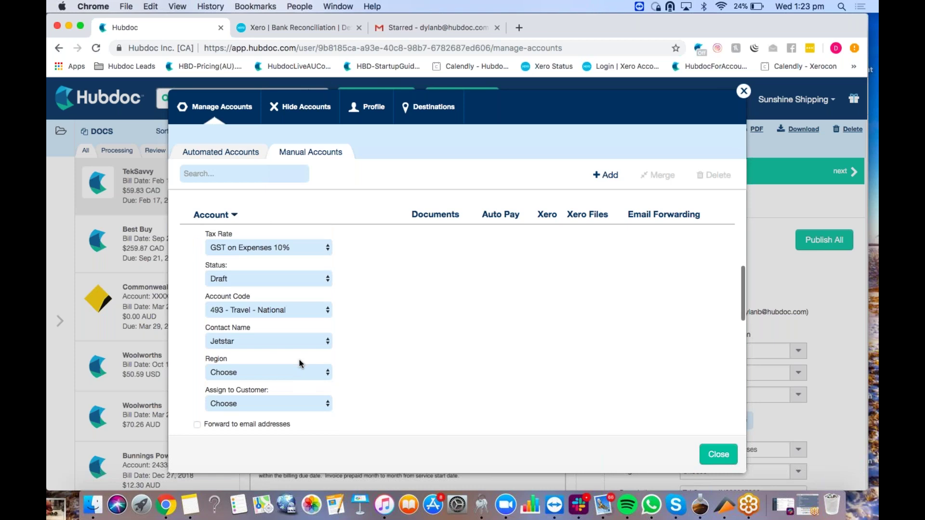
{"action": "scroll", "coordinate": [299, 359], "scroll_direction": "down", "scroll_amount": 1}
{"action": "left_click", "coordinate": [350, 434]}
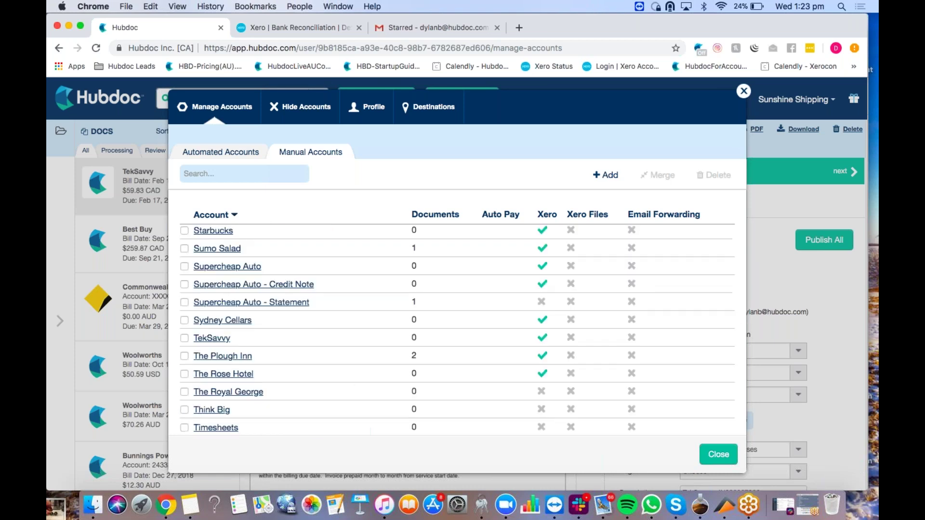
Step: Upload the Jetstar_2017-10-13_210.02.pdf invoice as a new receipt
{"action": "left_click", "coordinate": [744, 92]}
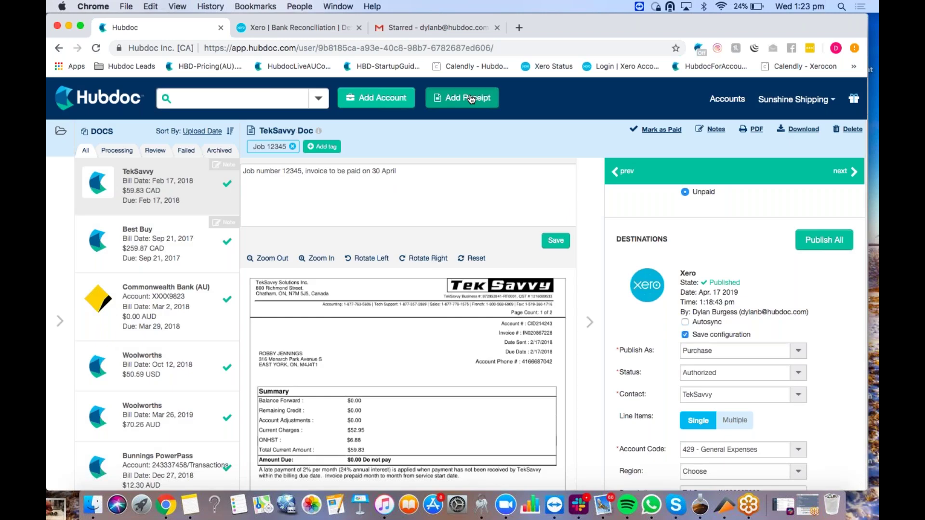
{"action": "left_click", "coordinate": [462, 98]}
{"action": "left_click", "coordinate": [170, 346]}
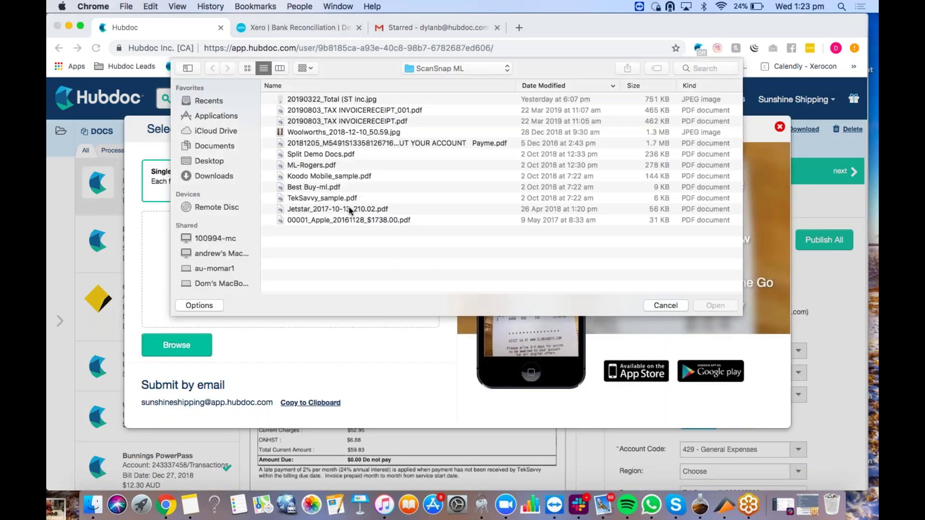
{"action": "double_click", "coordinate": [348, 208]}
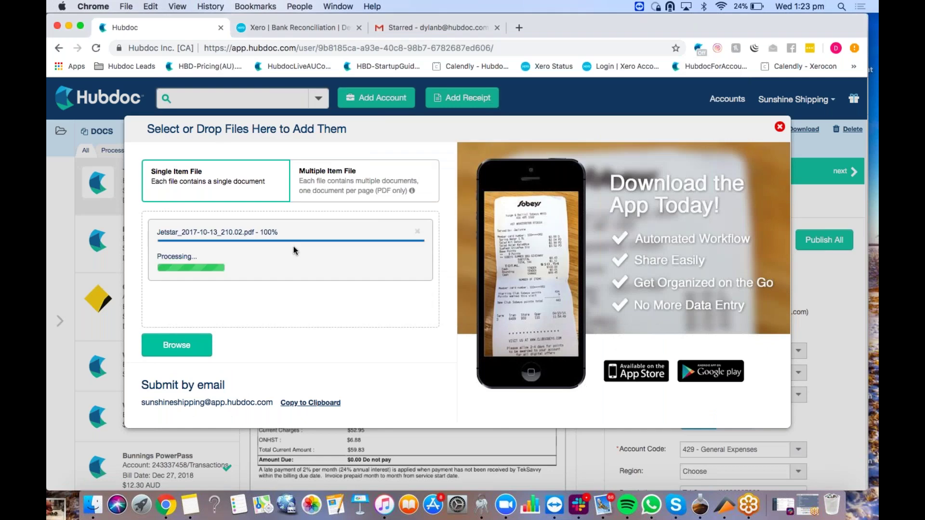
{"action": "left_click", "coordinate": [781, 127]}
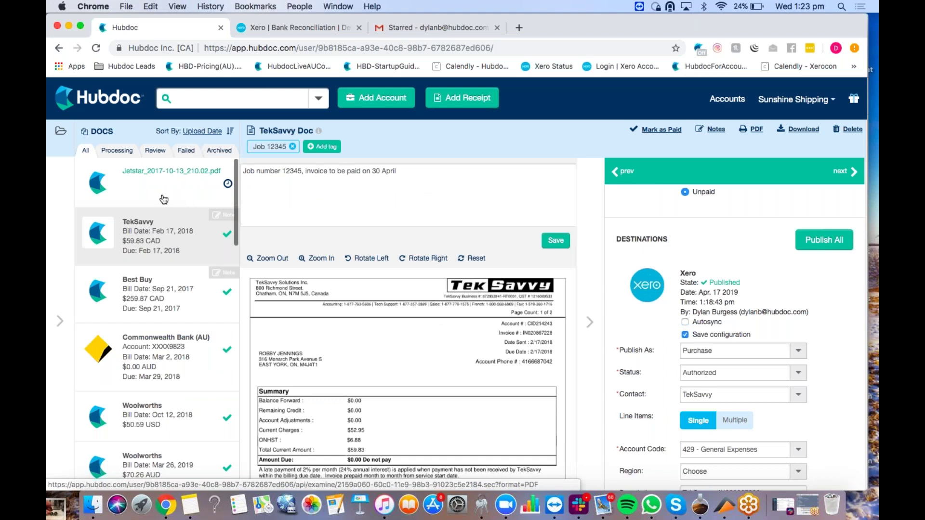
Step: Load the Jetstar document's extracted details and confirm the $210.02 bill autosynced to Xero
{"action": "left_click", "coordinate": [164, 199]}
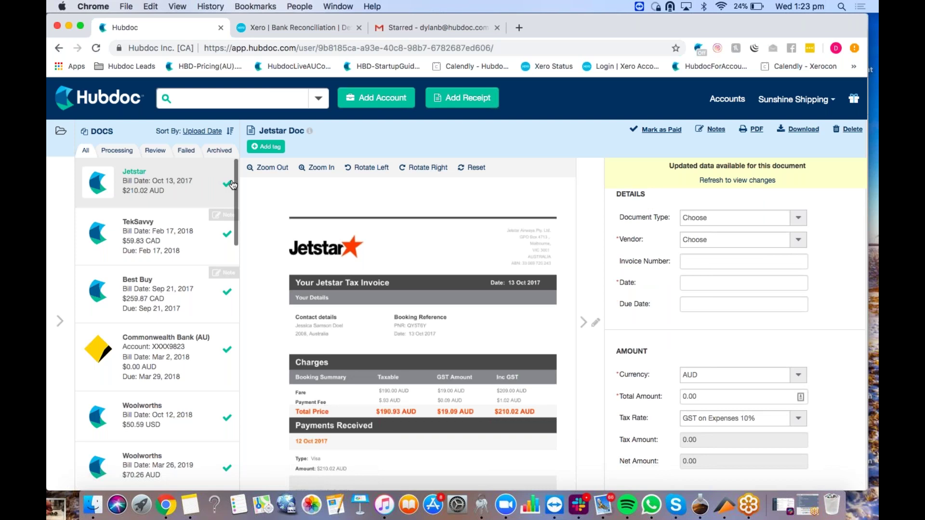
{"action": "left_click", "coordinate": [767, 184]}
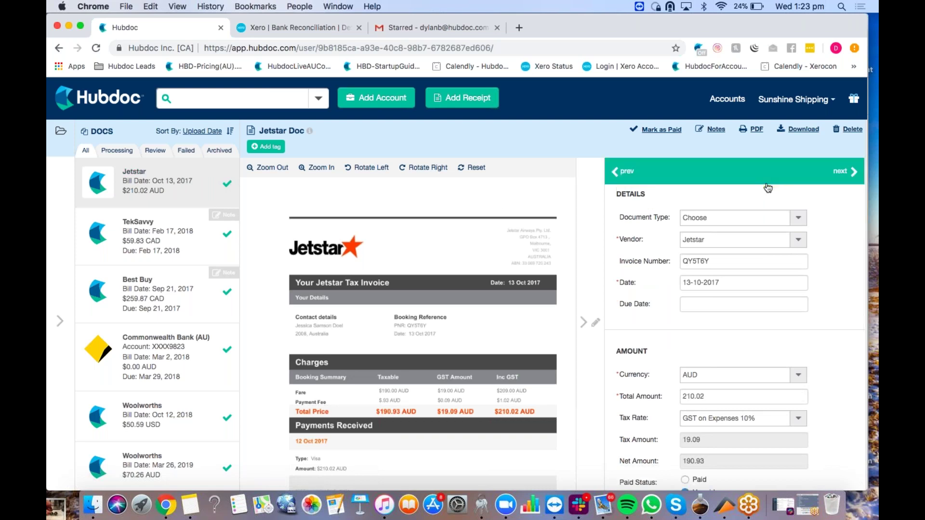
{"action": "scroll", "coordinate": [770, 279], "scroll_direction": "down", "scroll_amount": 6}
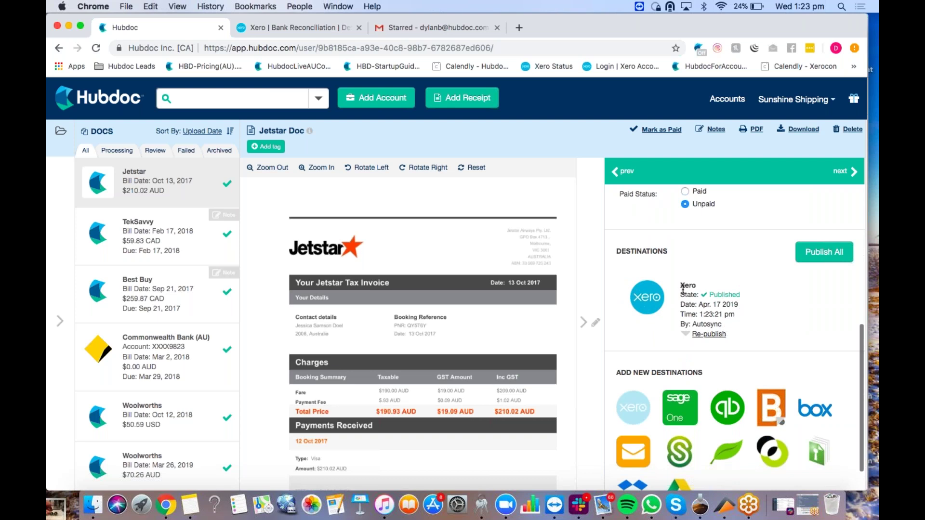
{"action": "left_click", "coordinate": [273, 27]}
{"action": "scroll", "coordinate": [279, 218], "scroll_direction": "up", "scroll_amount": 3}
{"action": "left_click", "coordinate": [254, 124]}
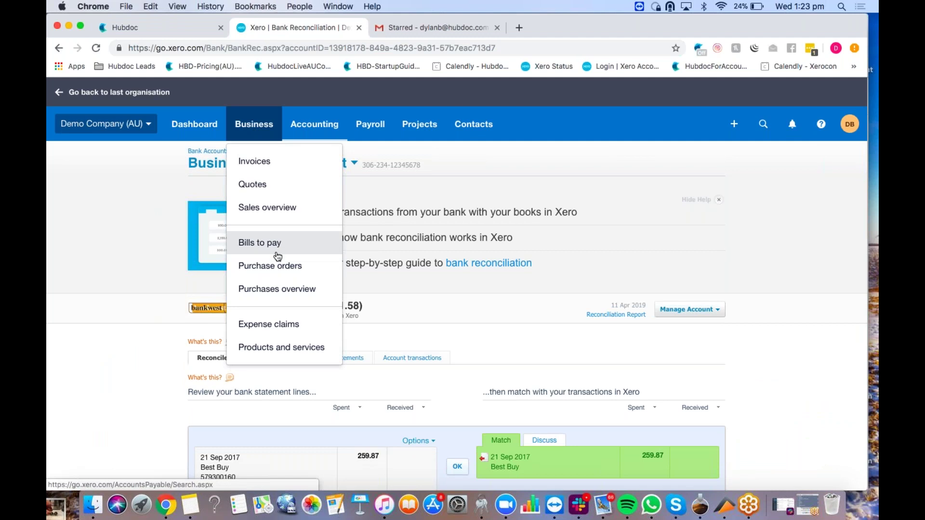
{"action": "left_click", "coordinate": [279, 245]}
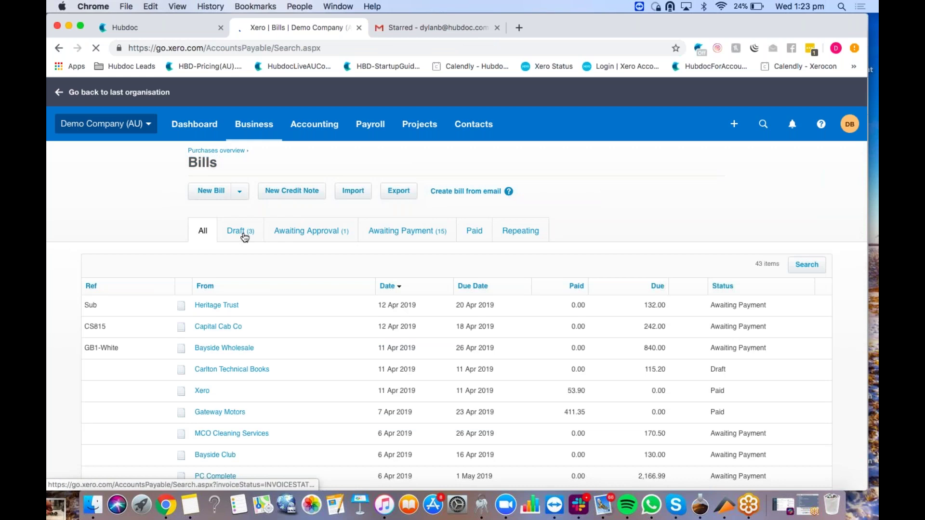
{"action": "left_click", "coordinate": [244, 235]}
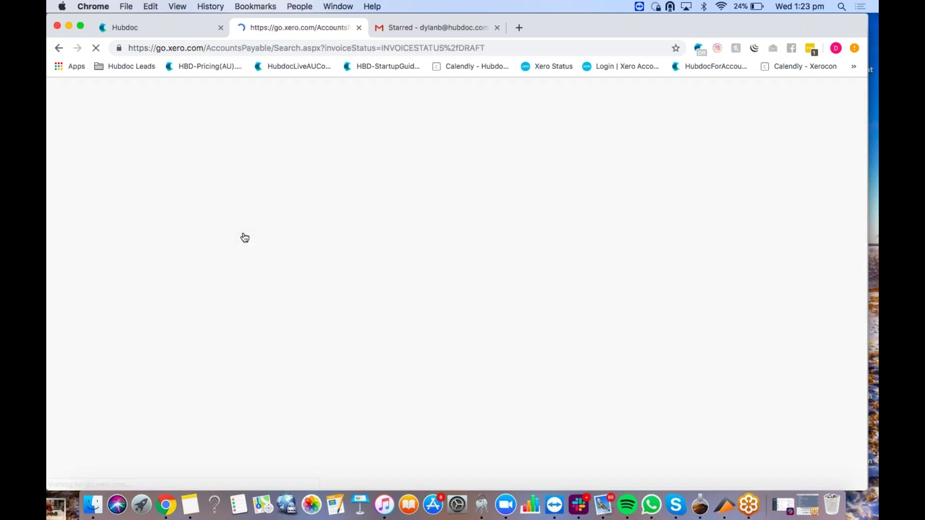
{"action": "left_click", "coordinate": [228, 351]}
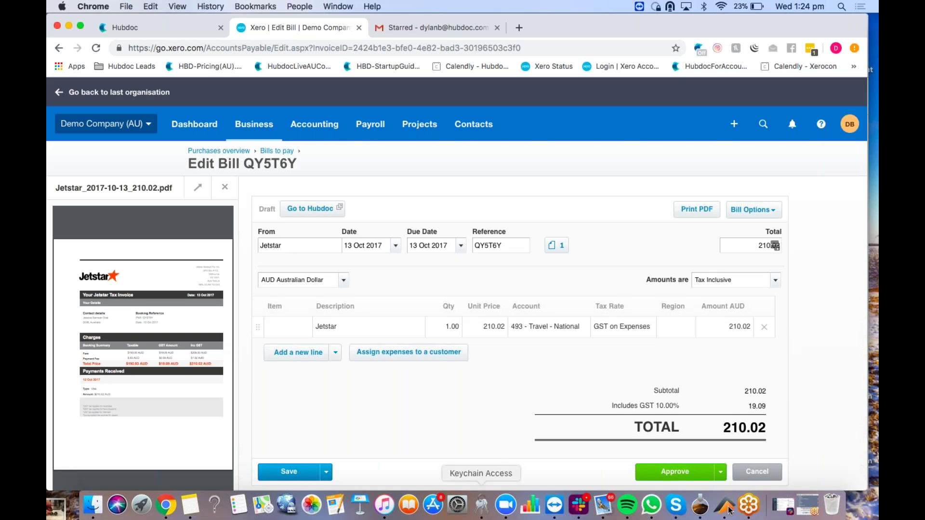
{"action": "left_click", "coordinate": [675, 471]}
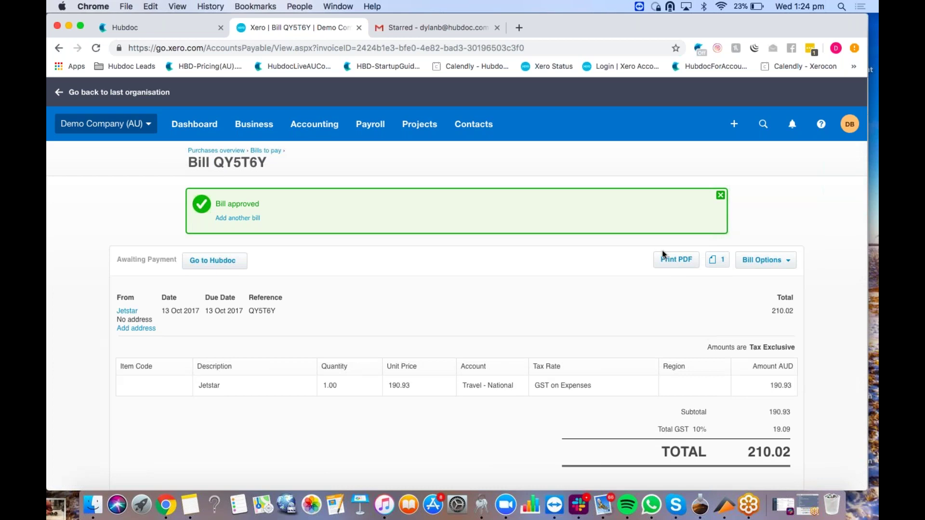
Step: Return to Hubdoc's Jetstar document, now Published to Xero and still Unpaid
{"action": "left_click", "coordinate": [159, 31]}
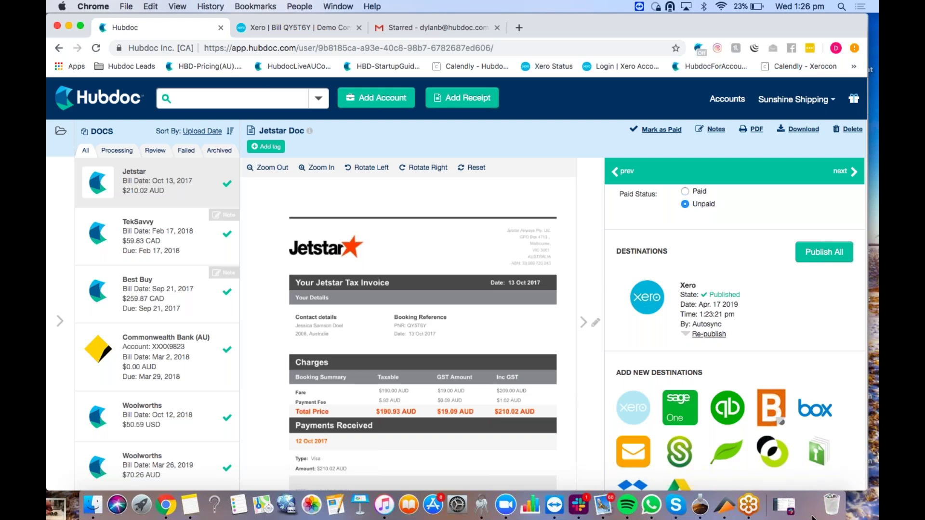
{"action": "left_click", "coordinate": [813, 517]}
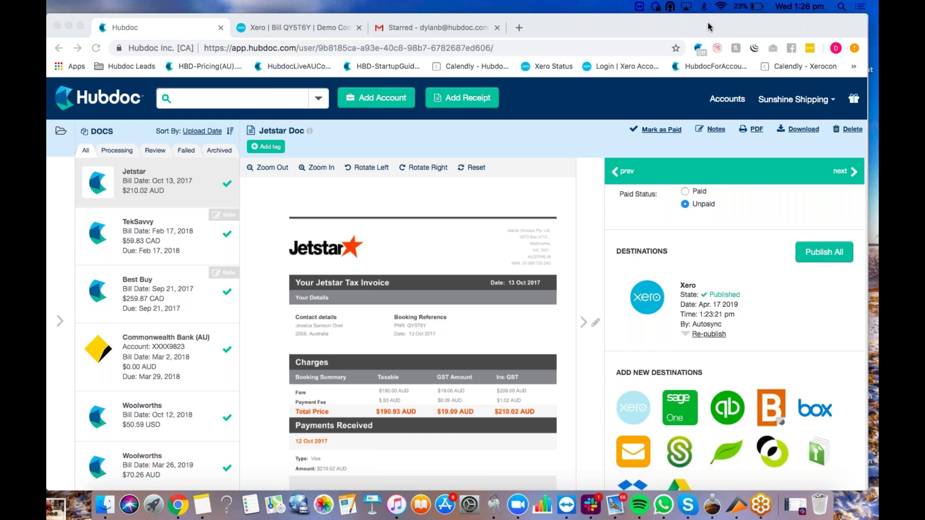
Step: Upload Split Demo Docs.pdf as a Multiple Item File so it splits into four documents
{"action": "left_click", "coordinate": [471, 96]}
{"action": "left_click", "coordinate": [470, 104]}
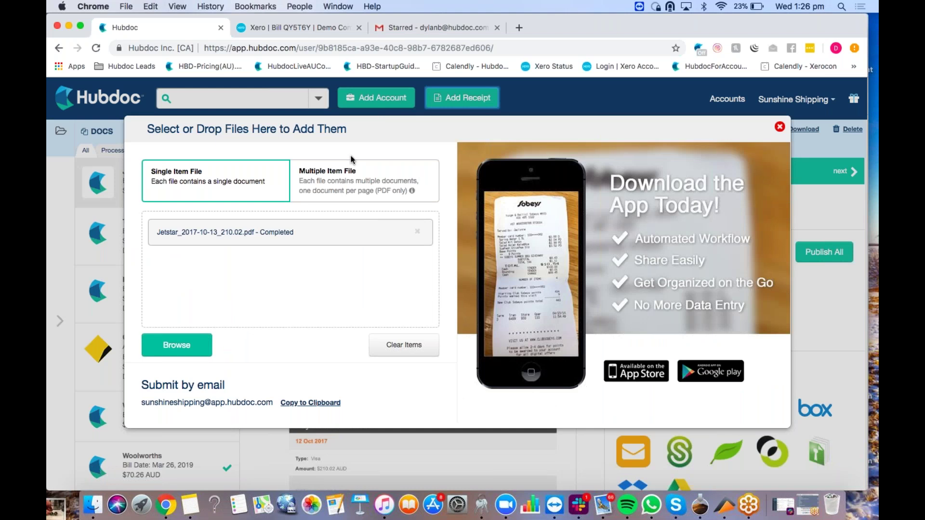
{"action": "left_click", "coordinate": [354, 182]}
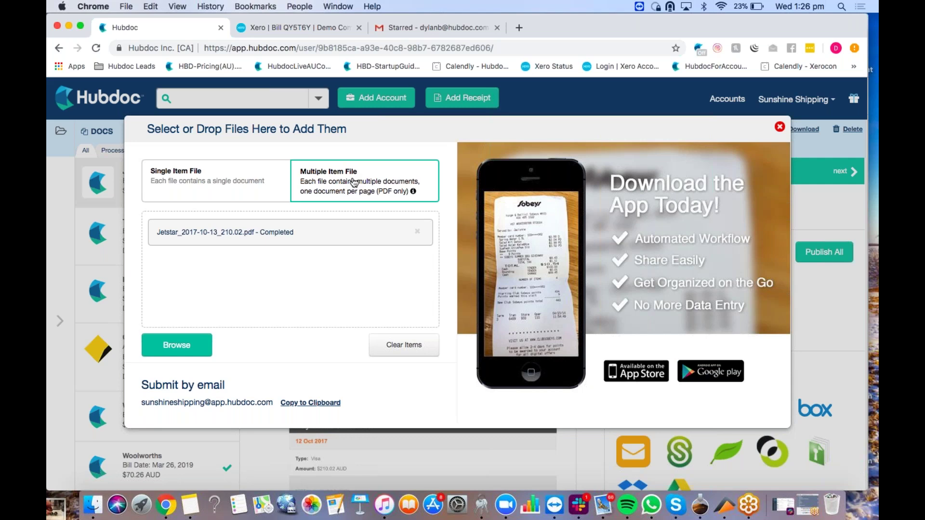
{"action": "left_click", "coordinate": [174, 345]}
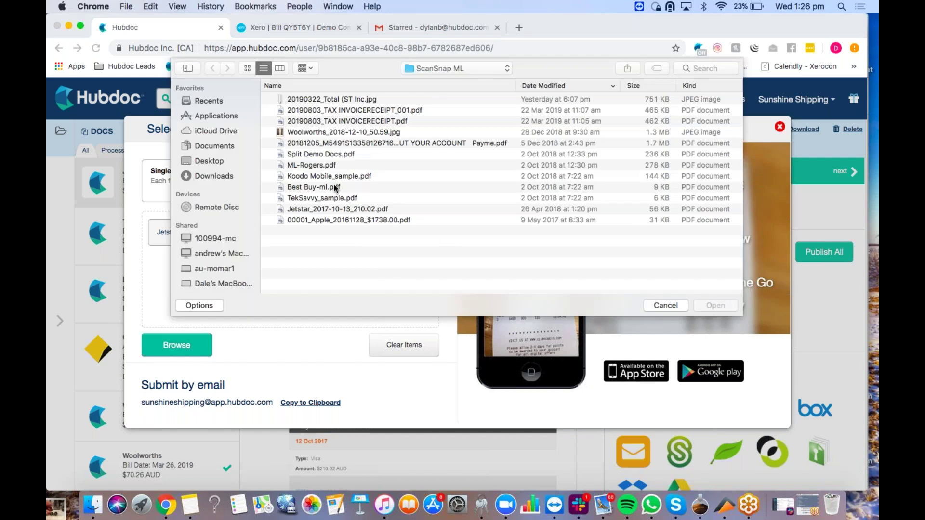
{"action": "left_click_drag", "start_coordinate": [332, 159], "coordinate": [317, 191]}
{"action": "key", "text": "Return"}
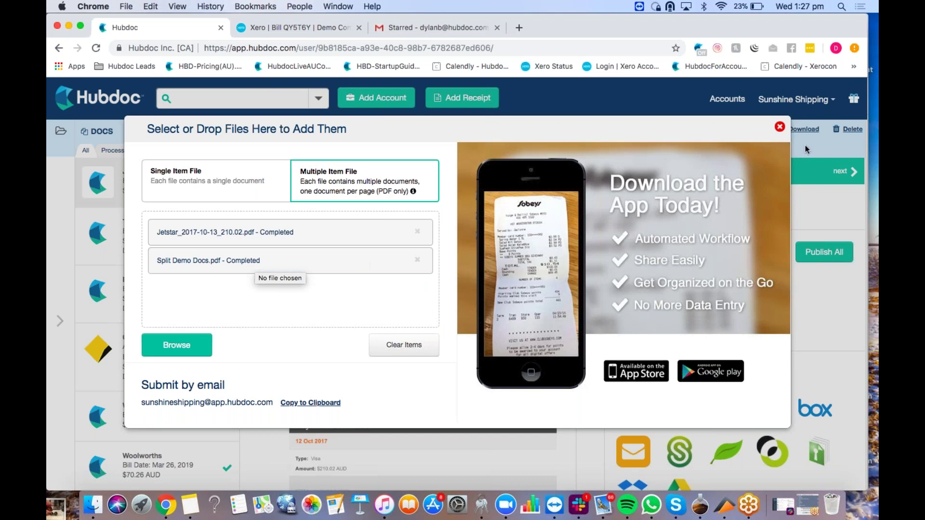
{"action": "left_click", "coordinate": [779, 127]}
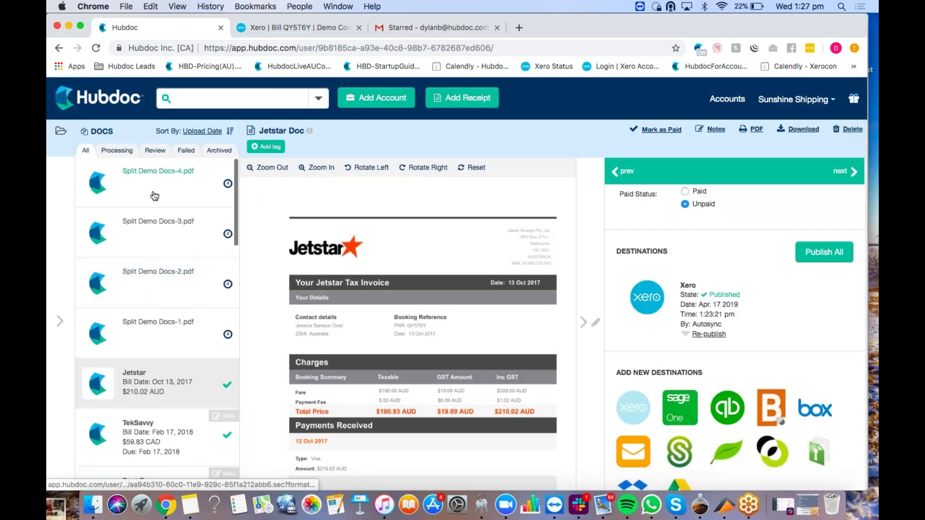
Step: Open Split Demo Docs-3, the Best Buy order receipt
{"action": "left_click", "coordinate": [155, 196]}
{"action": "right_click", "coordinate": [123, 226]}
{"action": "key", "text": "Escape"}
{"action": "left_click", "coordinate": [158, 226]}
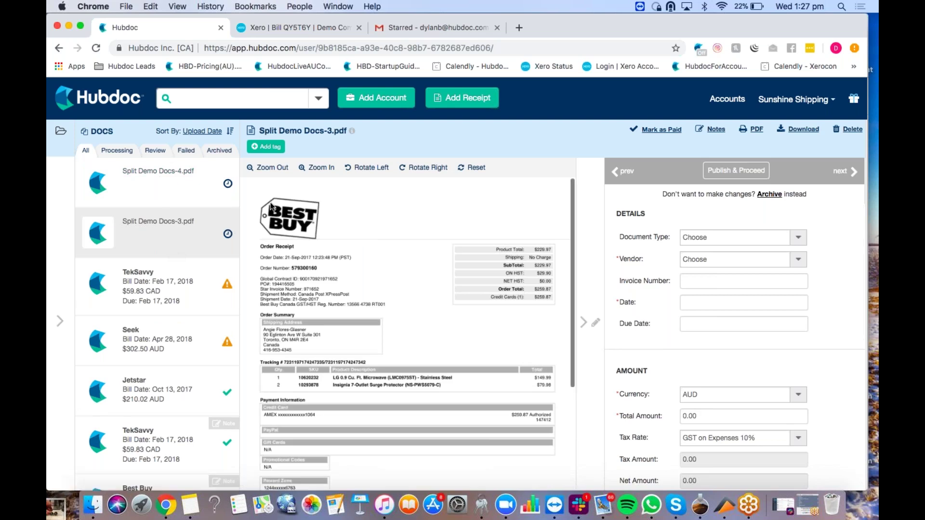
Step: In Gmail, dismiss the Salesforce prompt and compose a new message with subject '#split'
{"action": "left_click", "coordinate": [456, 29]}
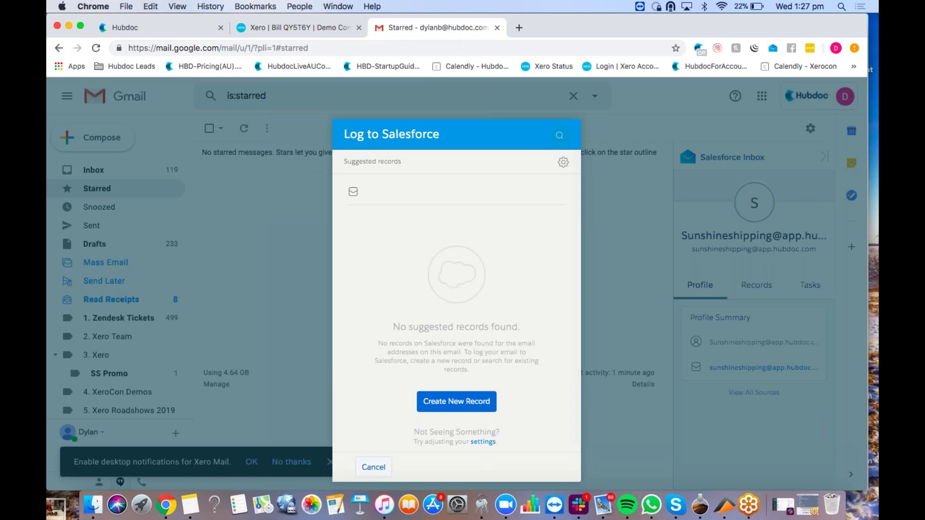
{"action": "left_click", "coordinate": [373, 467]}
{"action": "left_click", "coordinate": [128, 145]}
{"action": "key", "text": "Tab"}
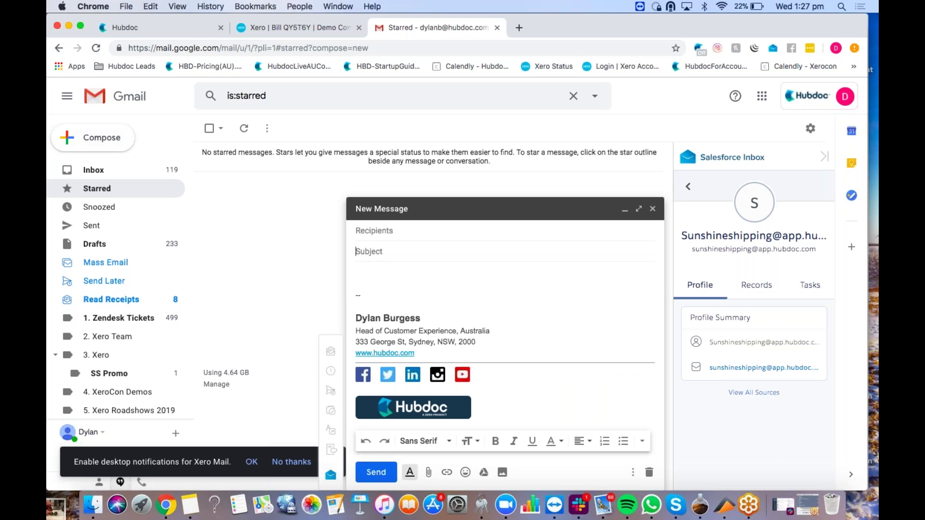
{"action": "type", "text": "#p"}
{"action": "type", "text": "plit"}
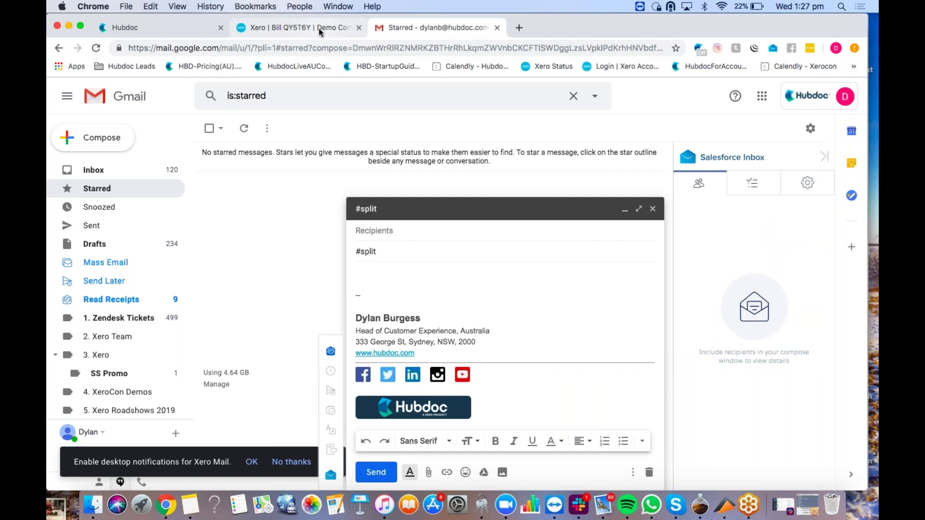
Step: Show the Best Buy $259.87 CAD bill in Hubdoc with the Folders/Tags sidebar and Sunshine Shipping account options
{"action": "left_click", "coordinate": [183, 30]}
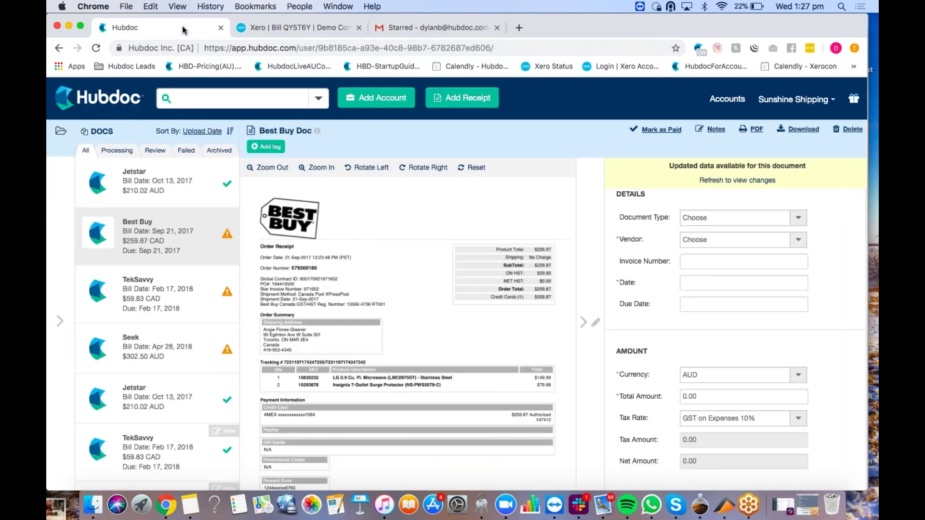
{"action": "left_click", "coordinate": [800, 506]}
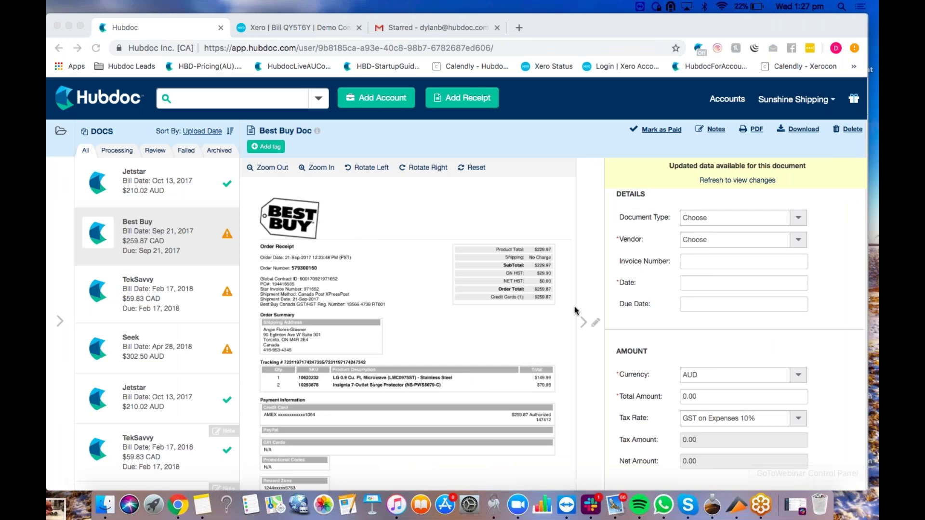
{"action": "left_click", "coordinate": [584, 322]}
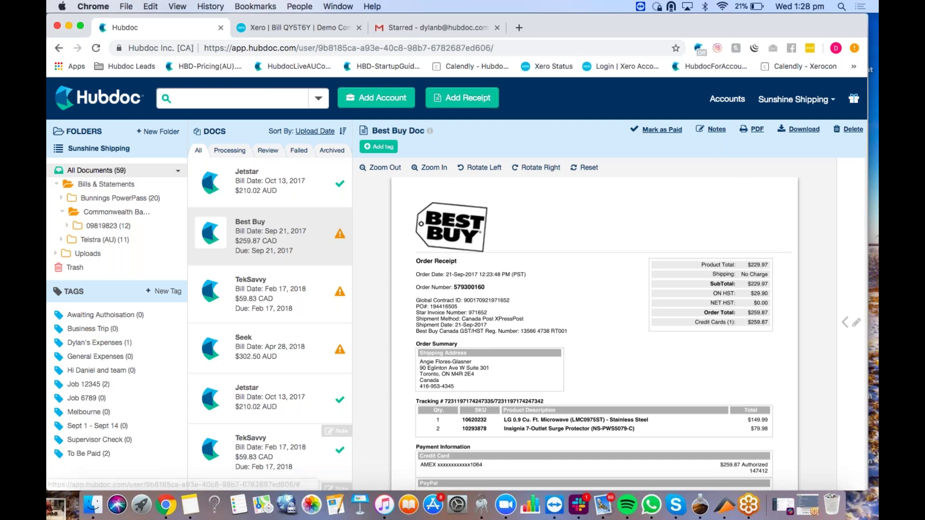
{"action": "left_click", "coordinate": [796, 99]}
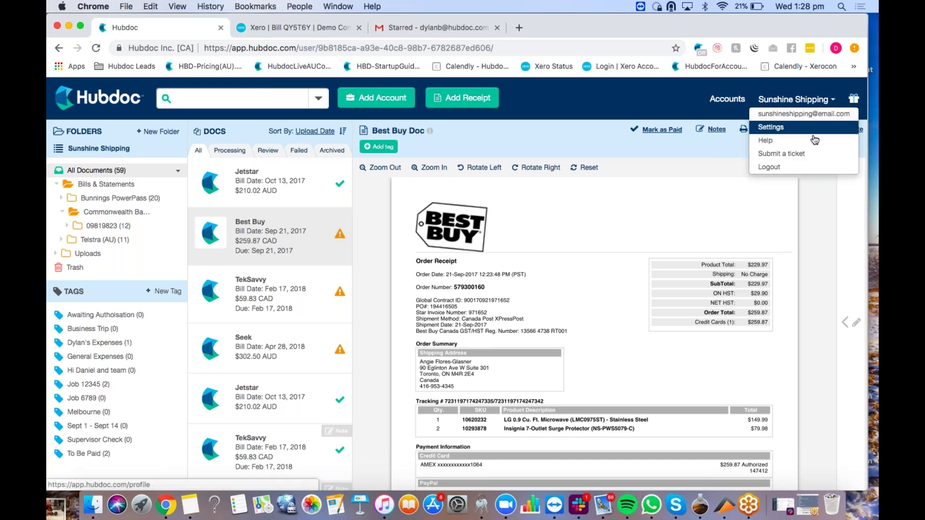